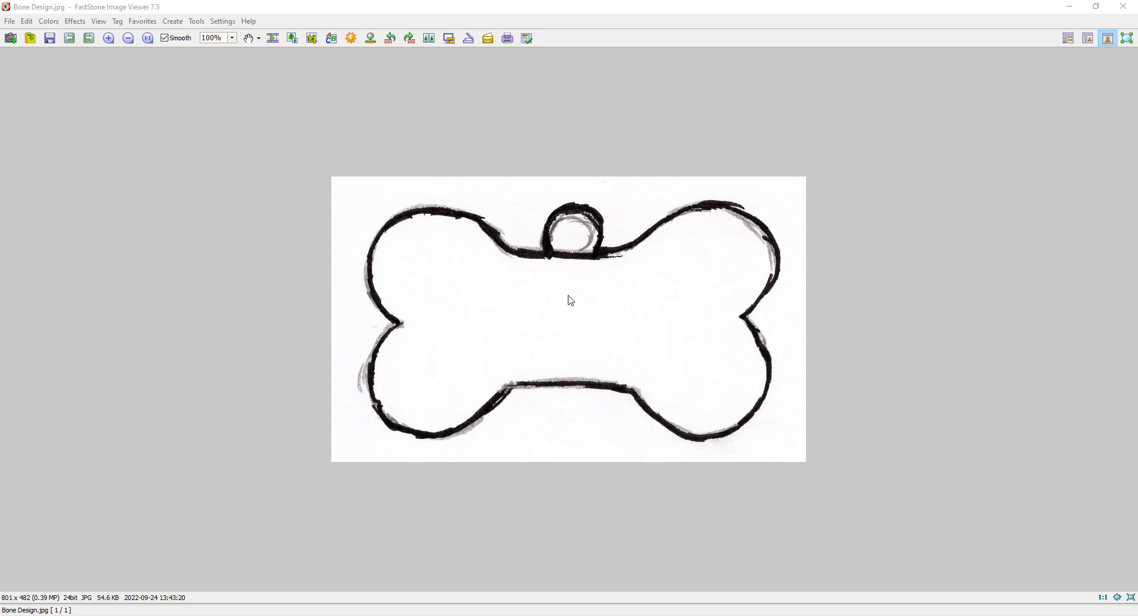
- Close the bone image and create a new Illustrator document 90 mm wide and 90 mm high in RGB Color
left_click(1122, 6)
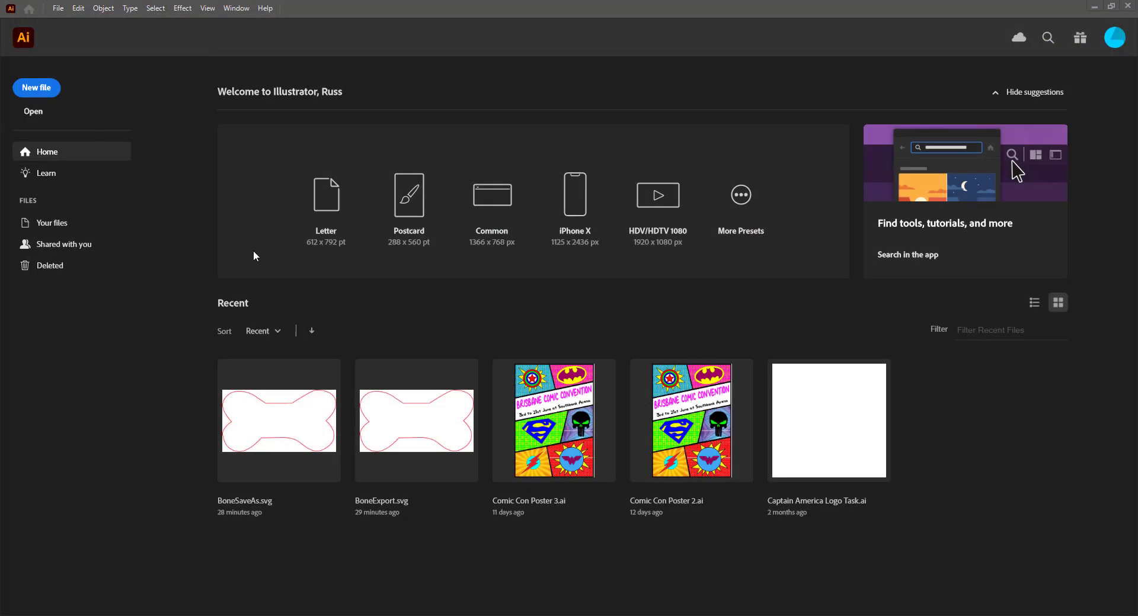
left_click(38, 87)
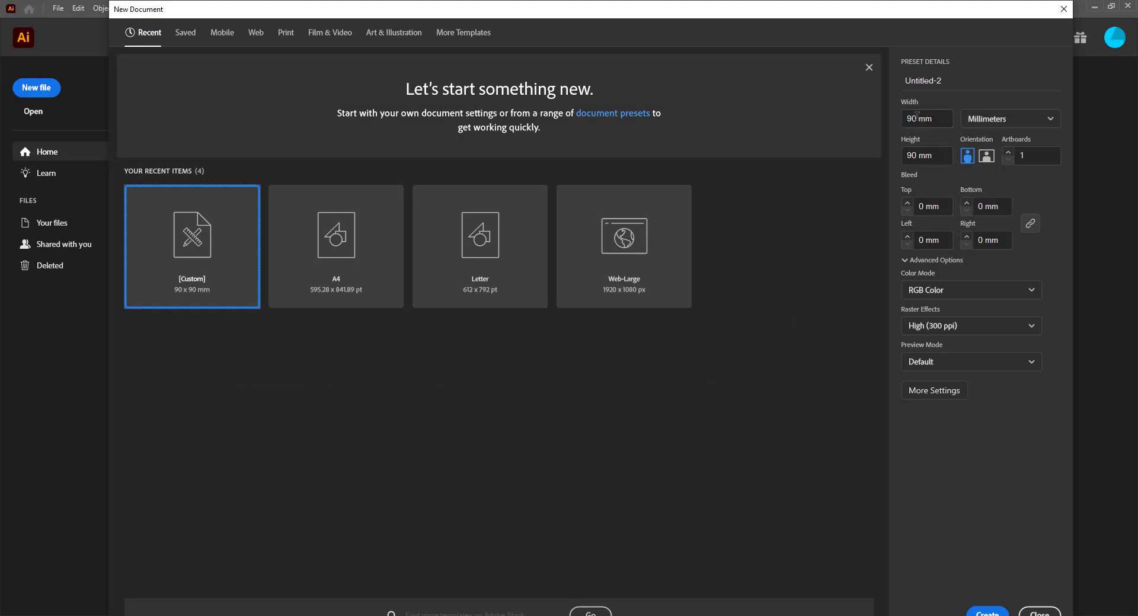
left_click_drag(918, 115, 905, 120)
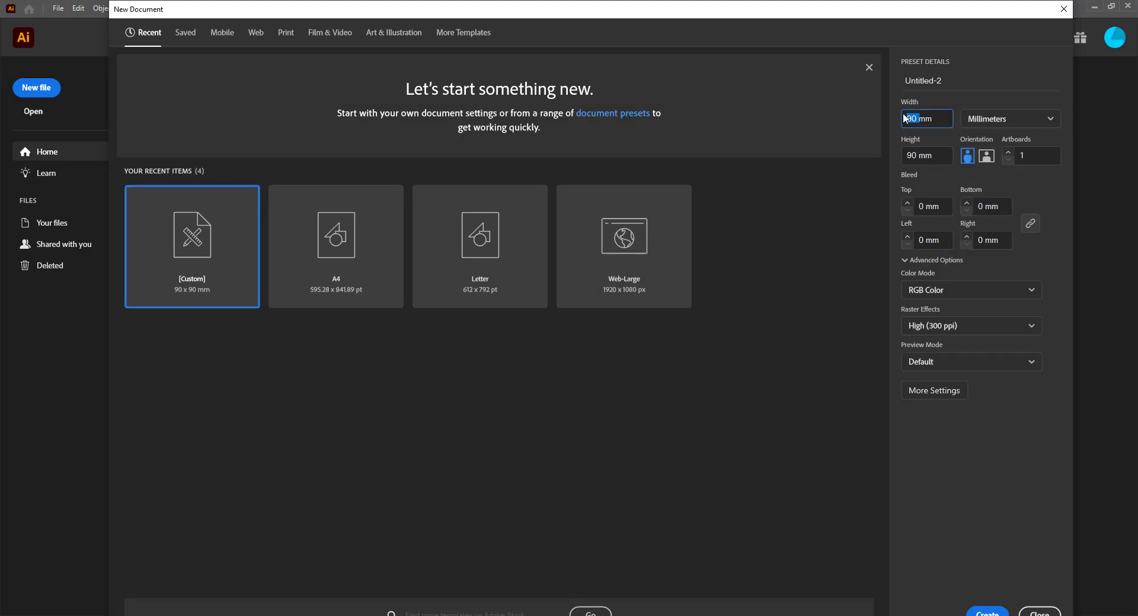
type("90")
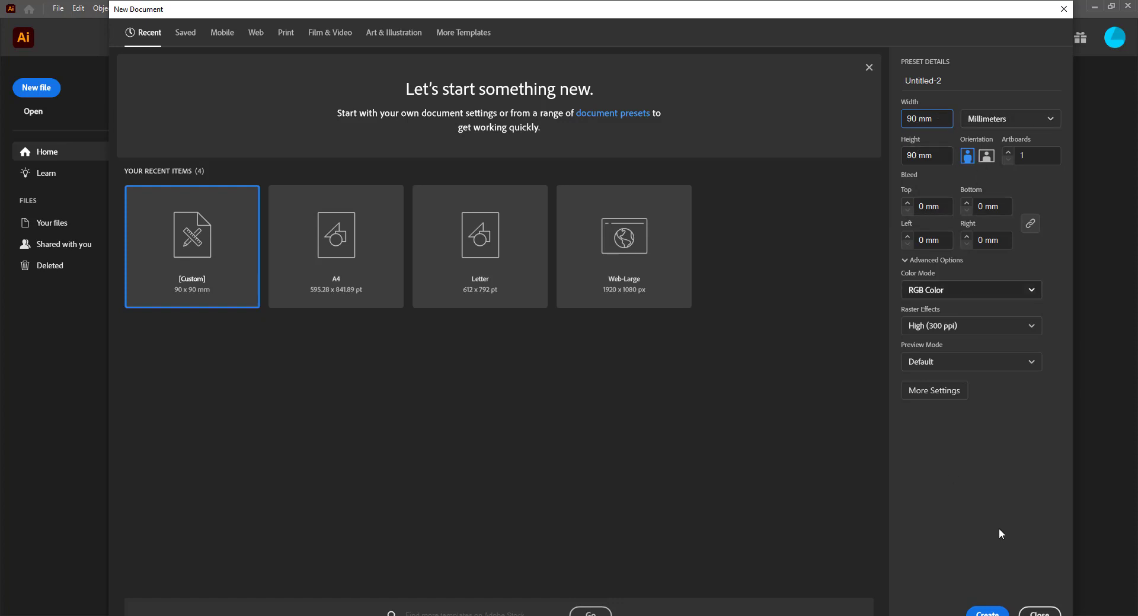
left_click(987, 612)
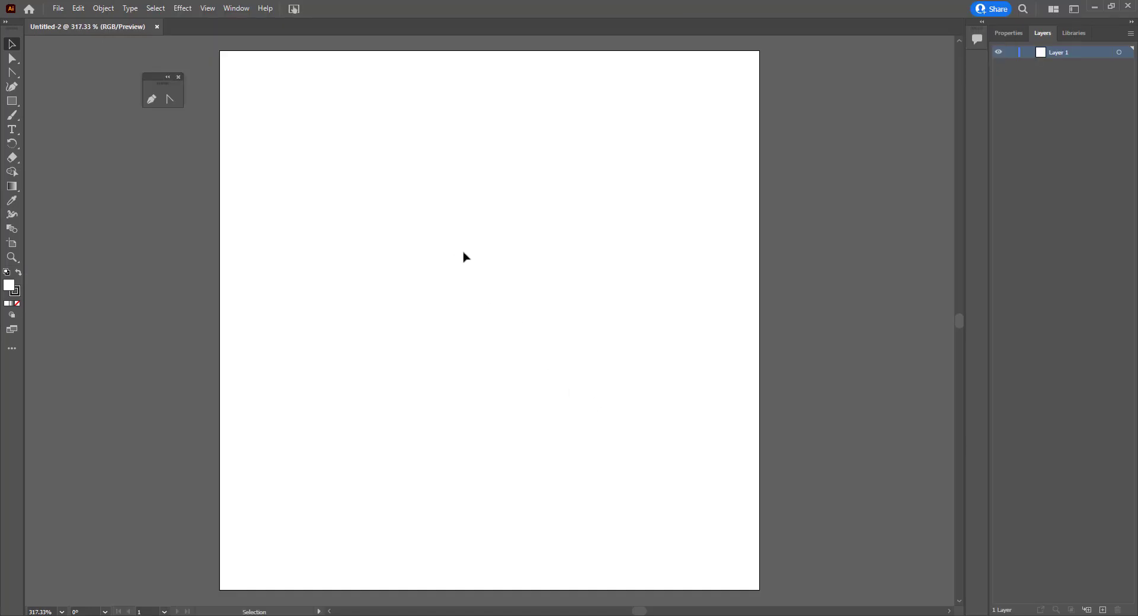
key("ctrl+minus")
key("ctrl+minus")
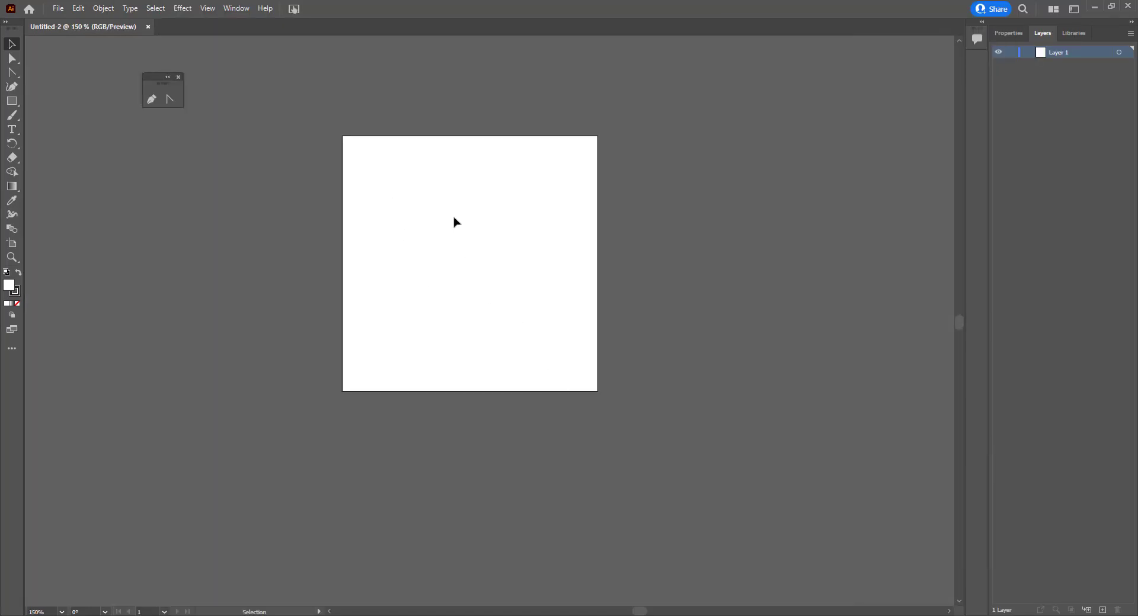
left_click(59, 9)
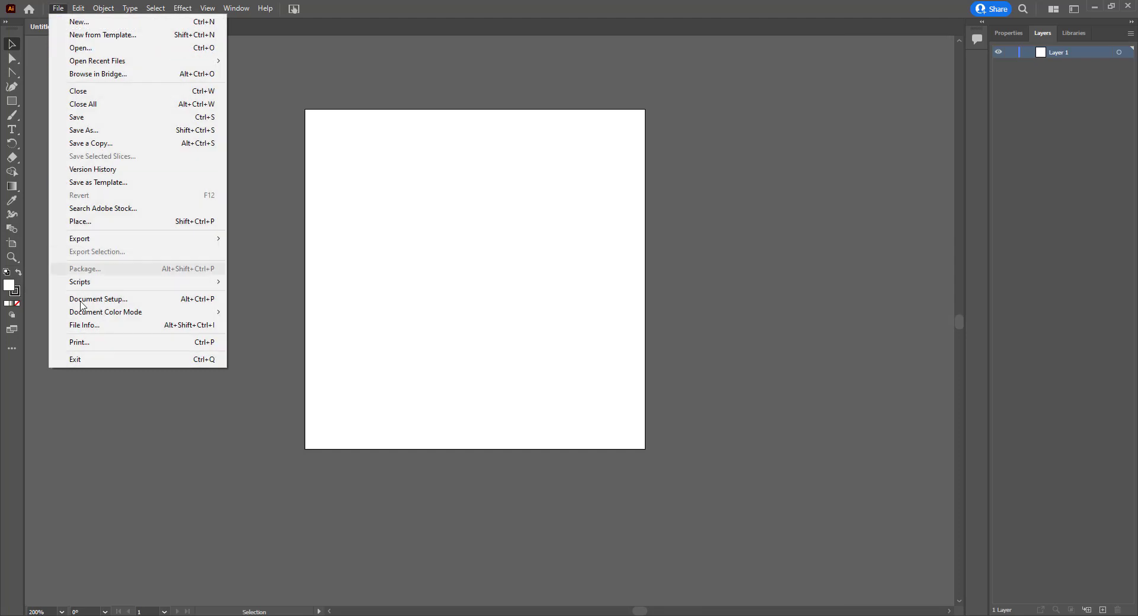
key("ctrl+k")
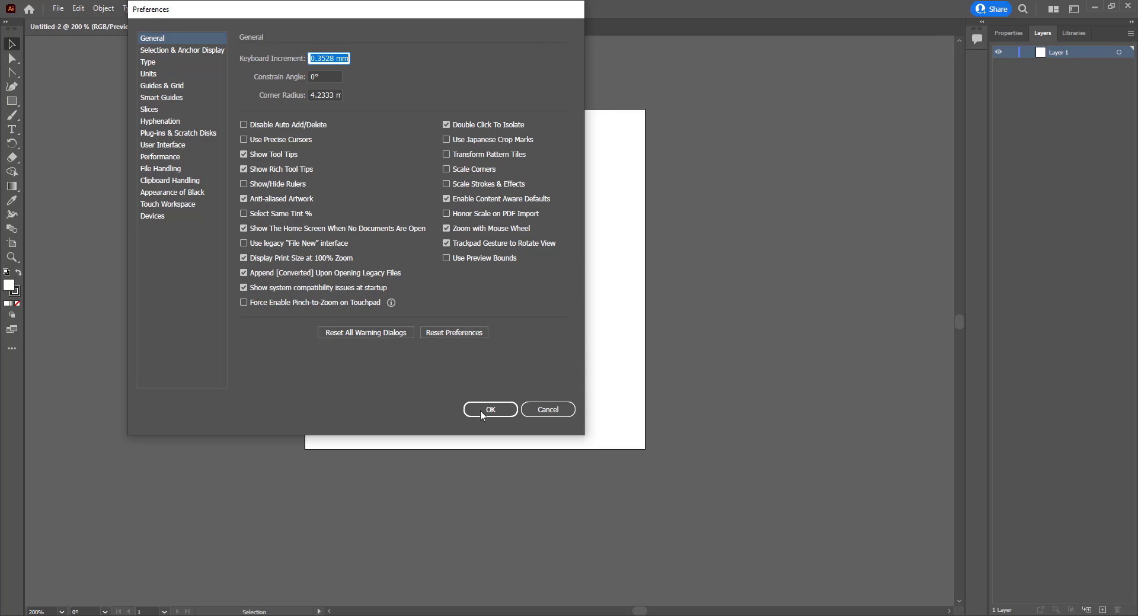
left_click(534, 410)
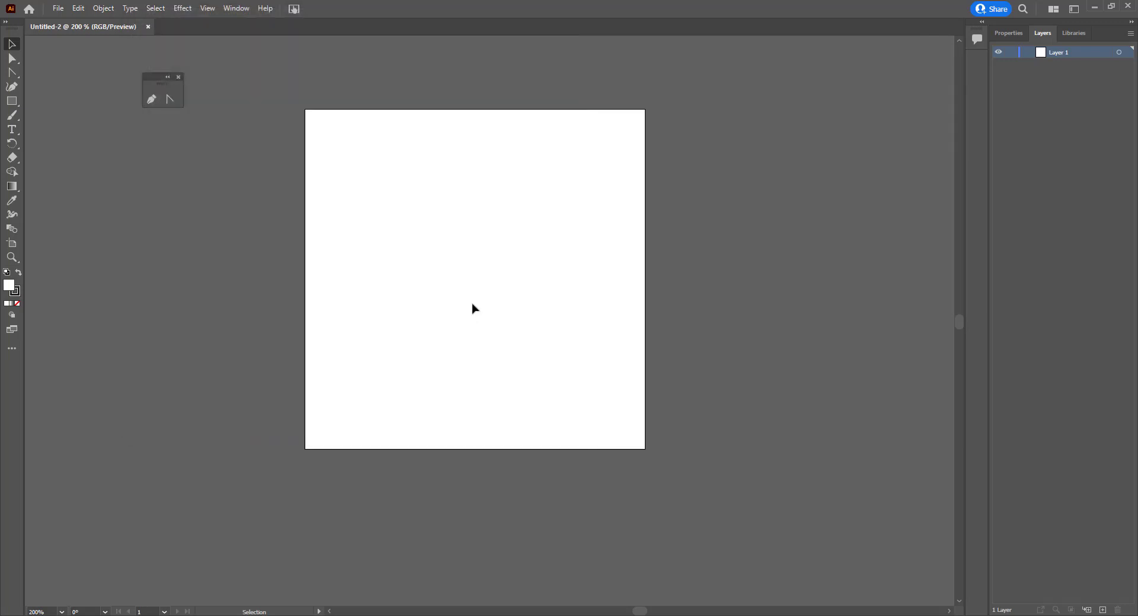
scroll(472, 307, "up", 2)
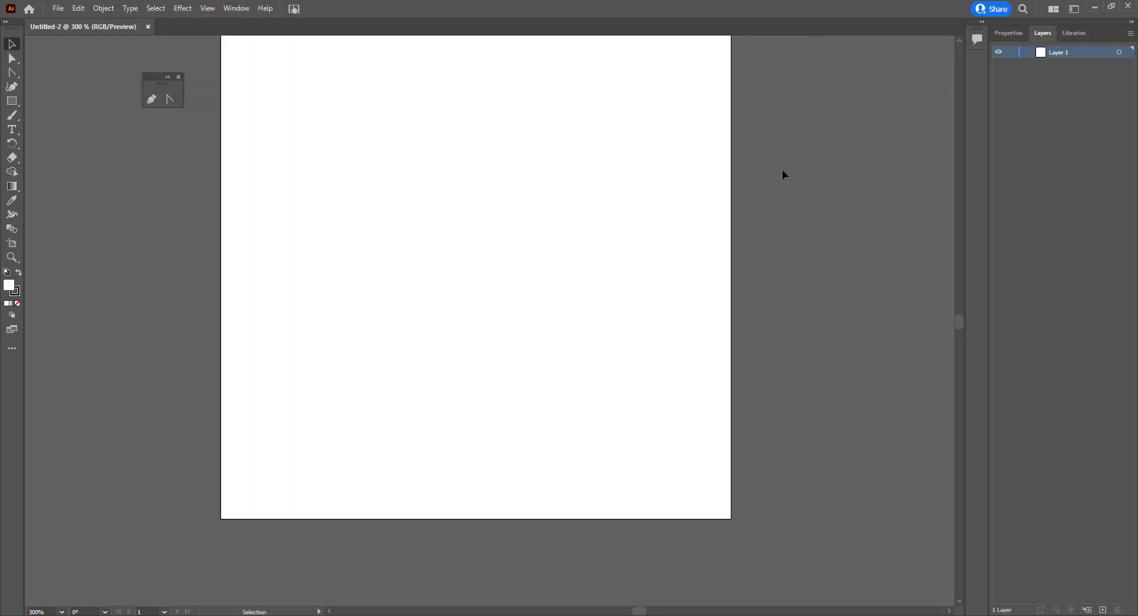
- Detach the Libraries panel from the dock and close it
left_click(1007, 34)
left_click(1041, 33)
left_click(1076, 34)
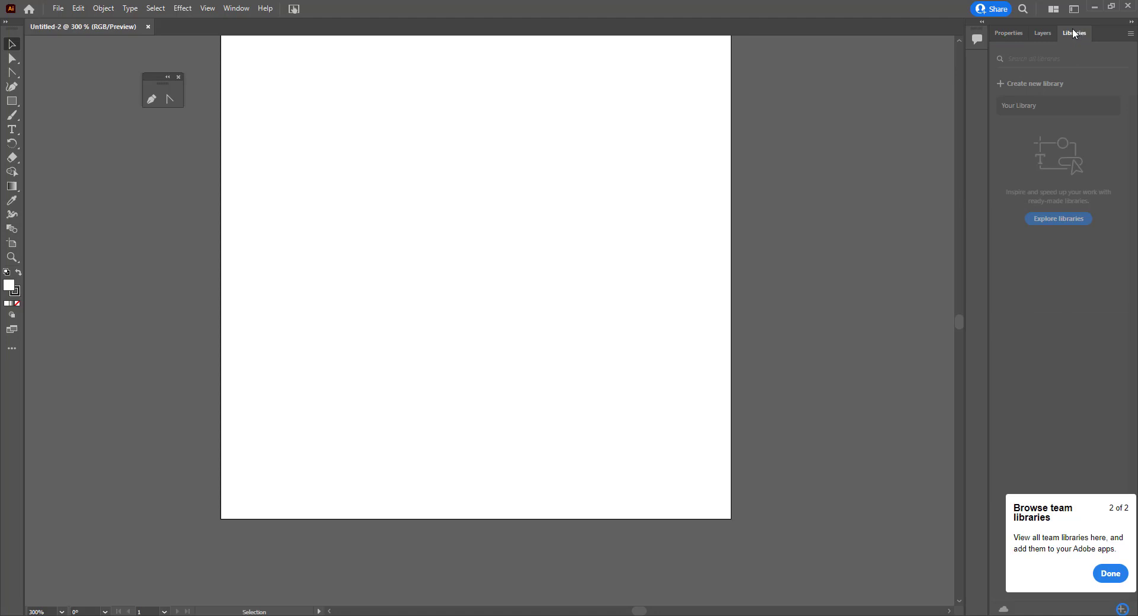
left_click_drag(1076, 28, 883, 133)
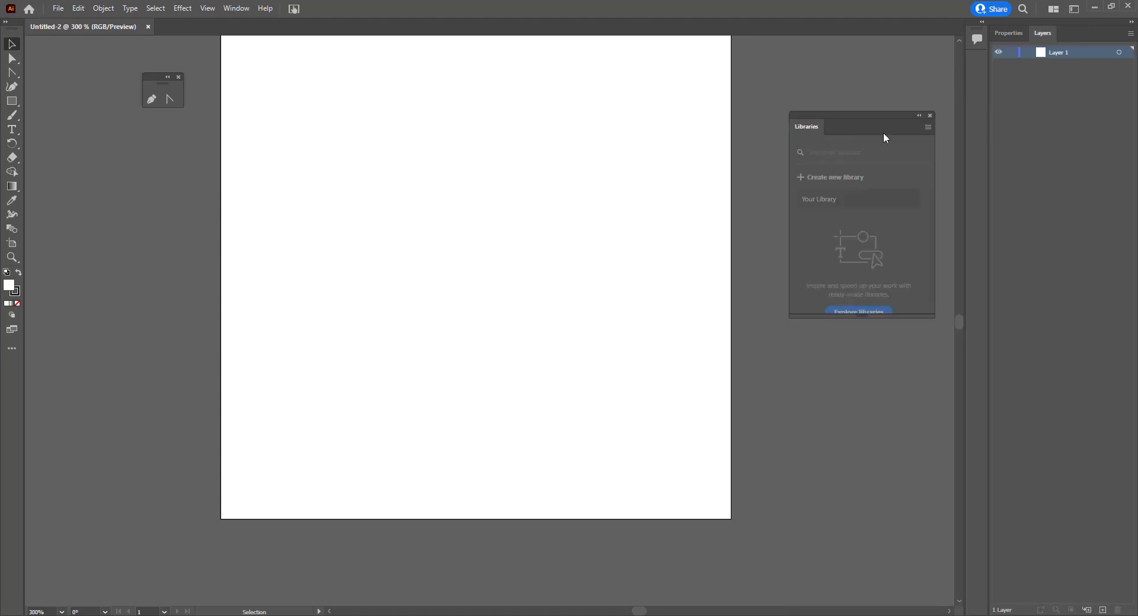
left_click(927, 116)
- Close the floating Pen toolset and bring up the document's layer list
left_click(1019, 34)
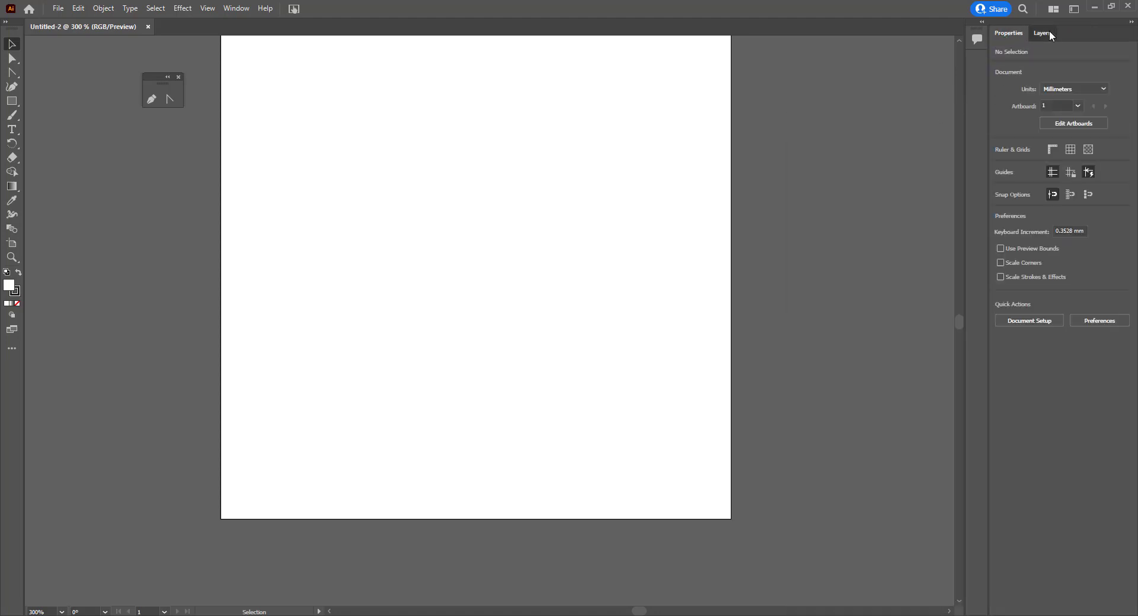
left_click(236, 8)
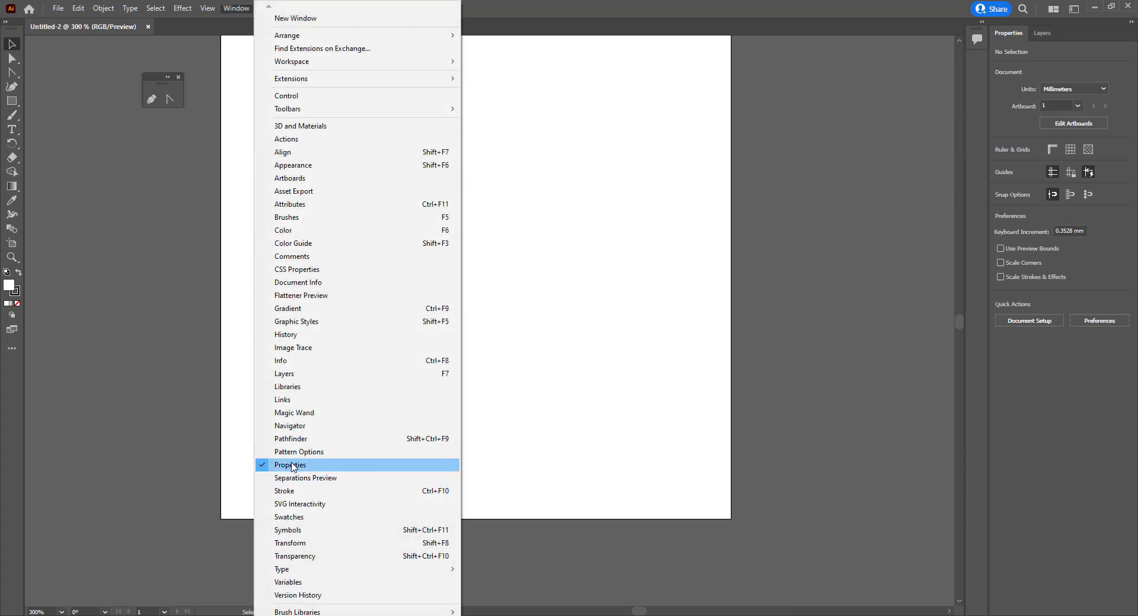
left_click(902, 276)
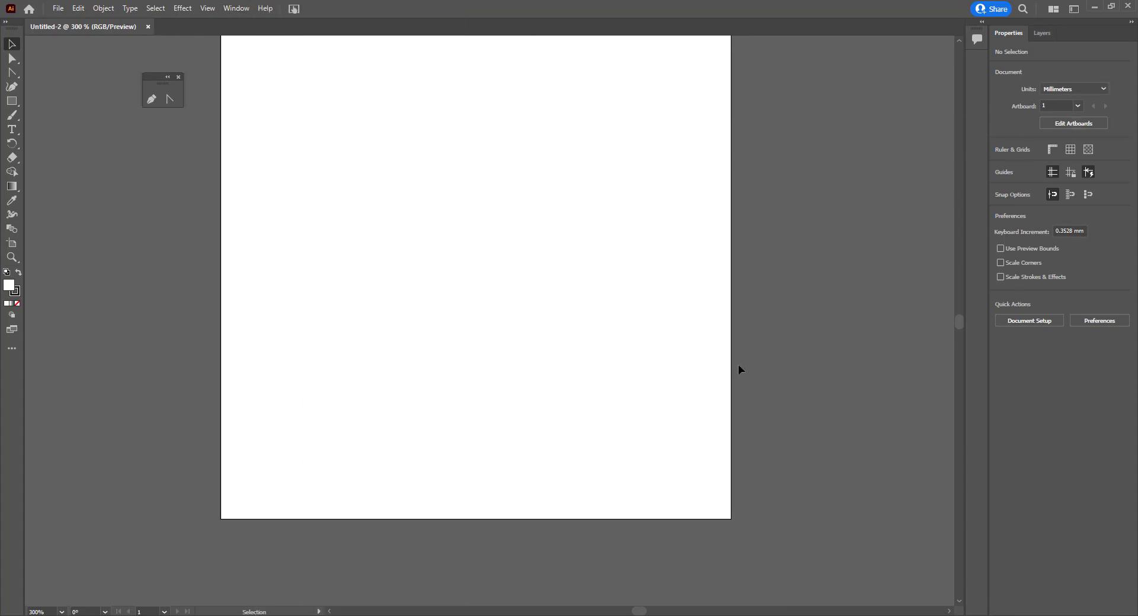
scroll(958, 321, "up", 1)
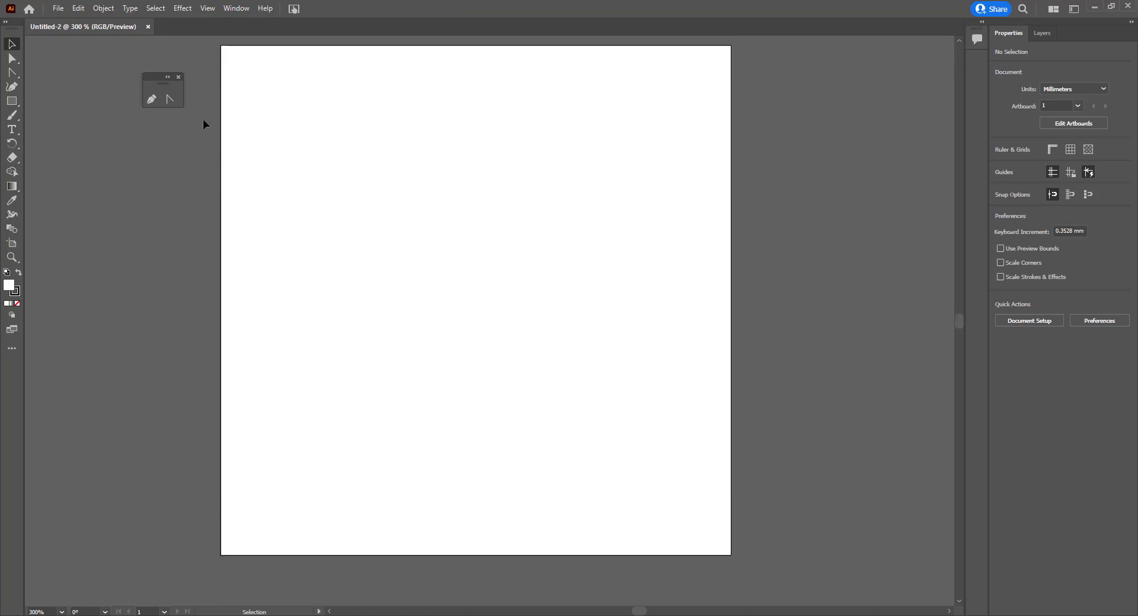
left_click(178, 77)
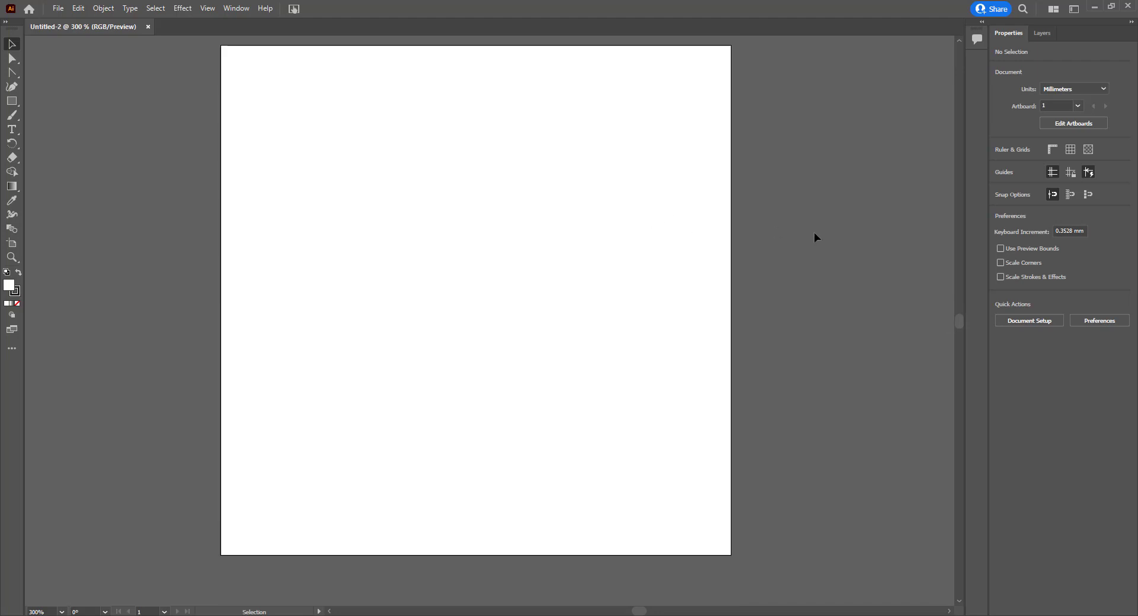
left_click(1044, 33)
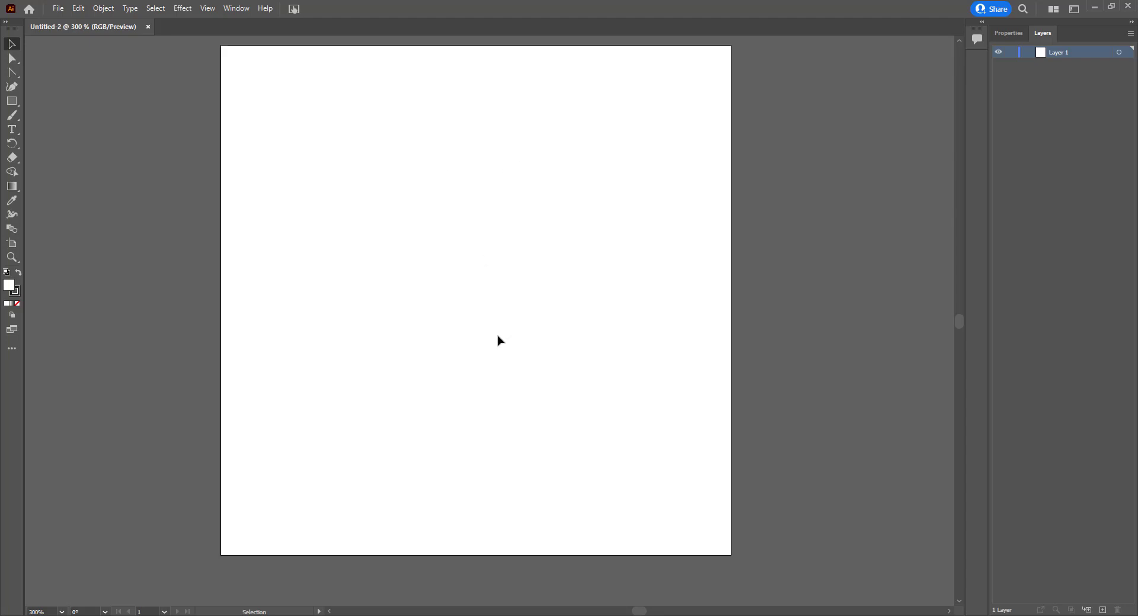
- Try to place the image Bone Design.jpg with the Template option enabled
left_click(58, 8)
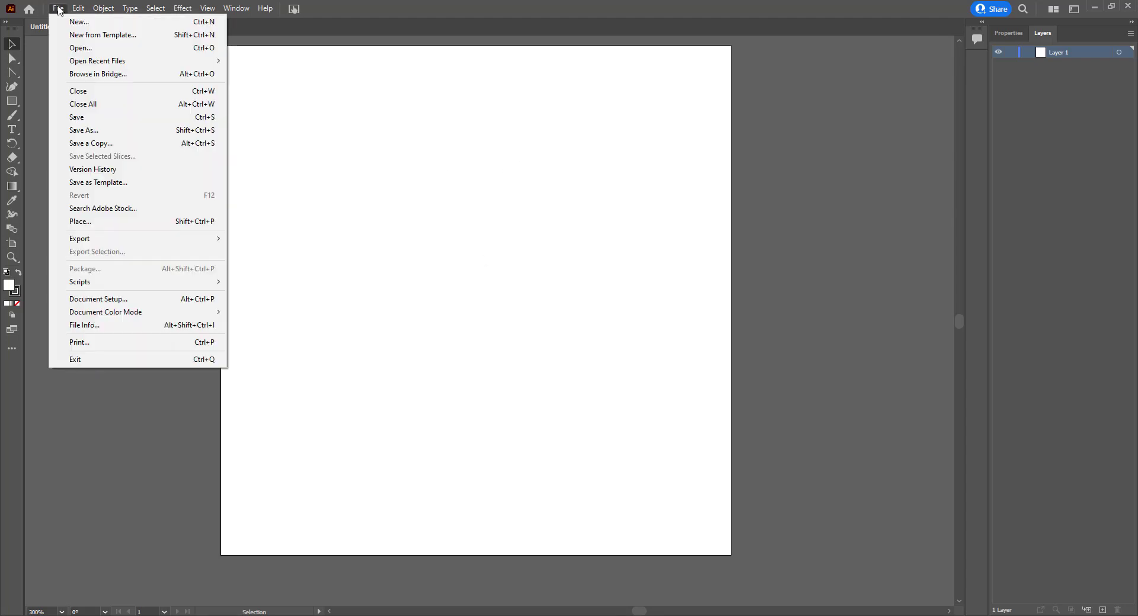
left_click(85, 222)
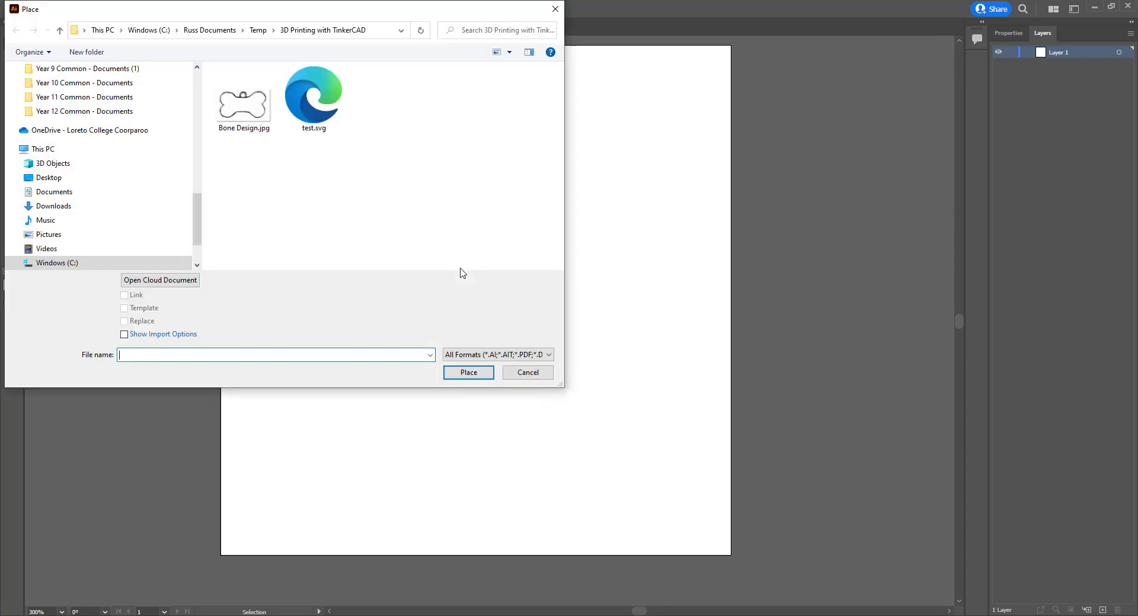
left_click(239, 110)
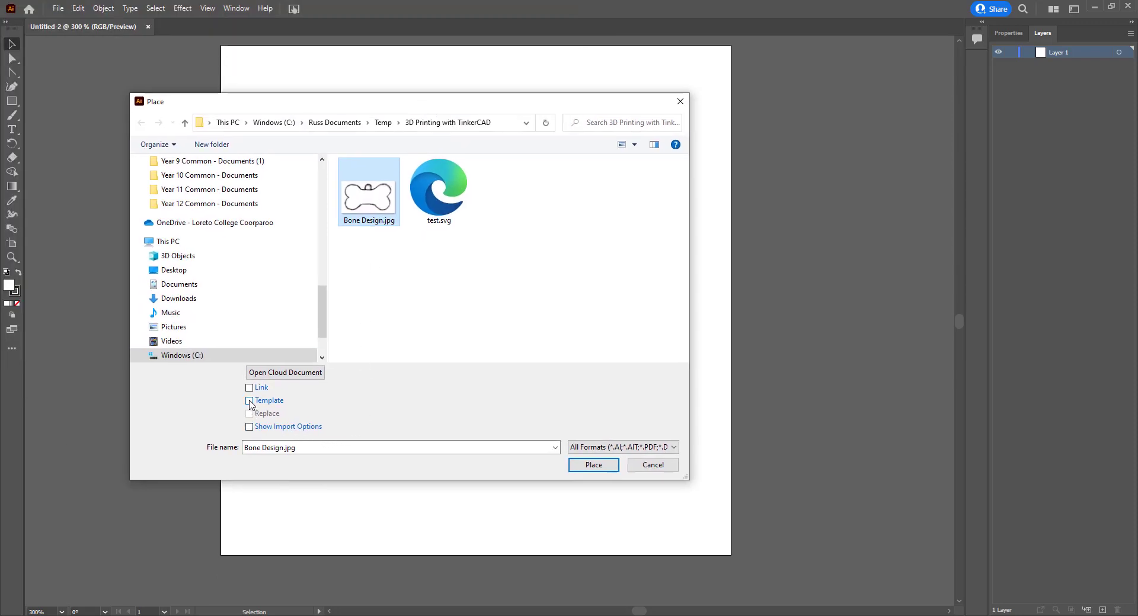
left_click(249, 401)
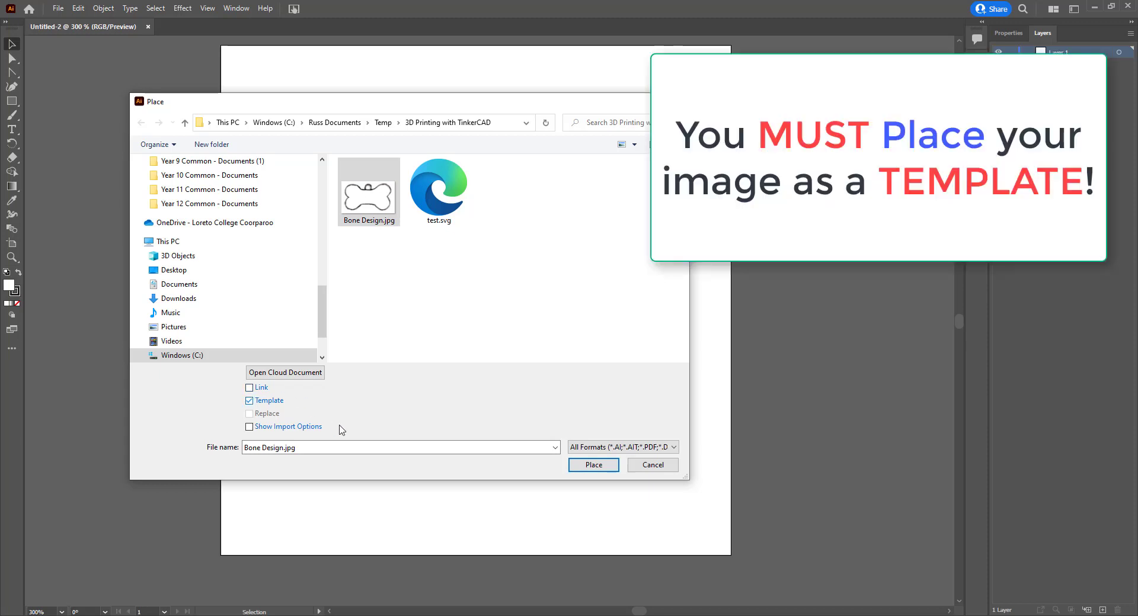
left_click(593, 465)
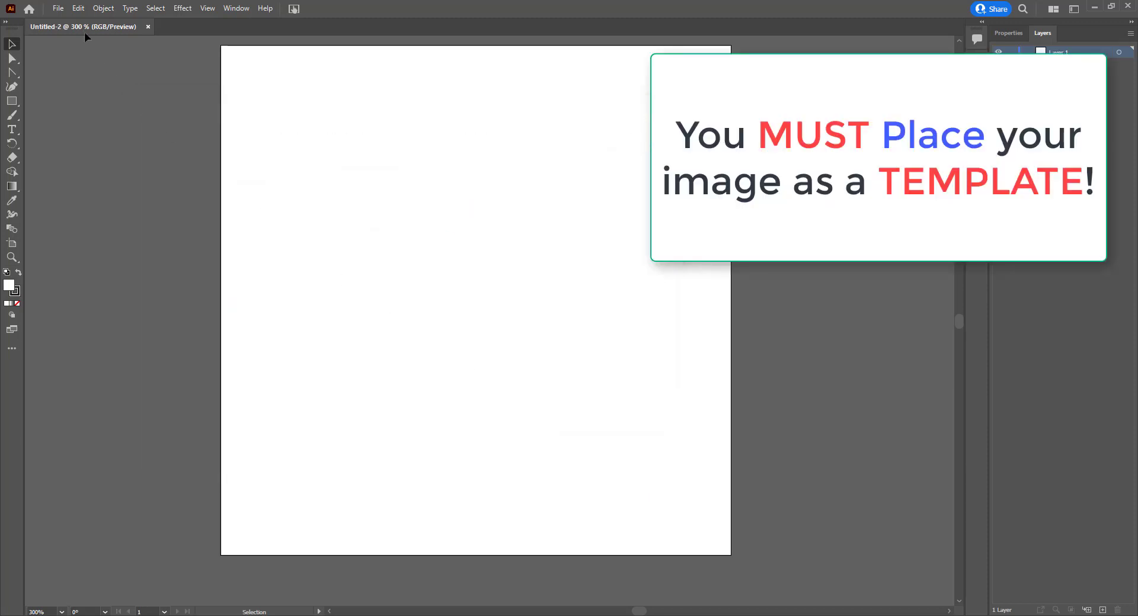
- Place Bone Design.jpg on the artboard as a template
left_click(58, 8)
left_click(83, 222)
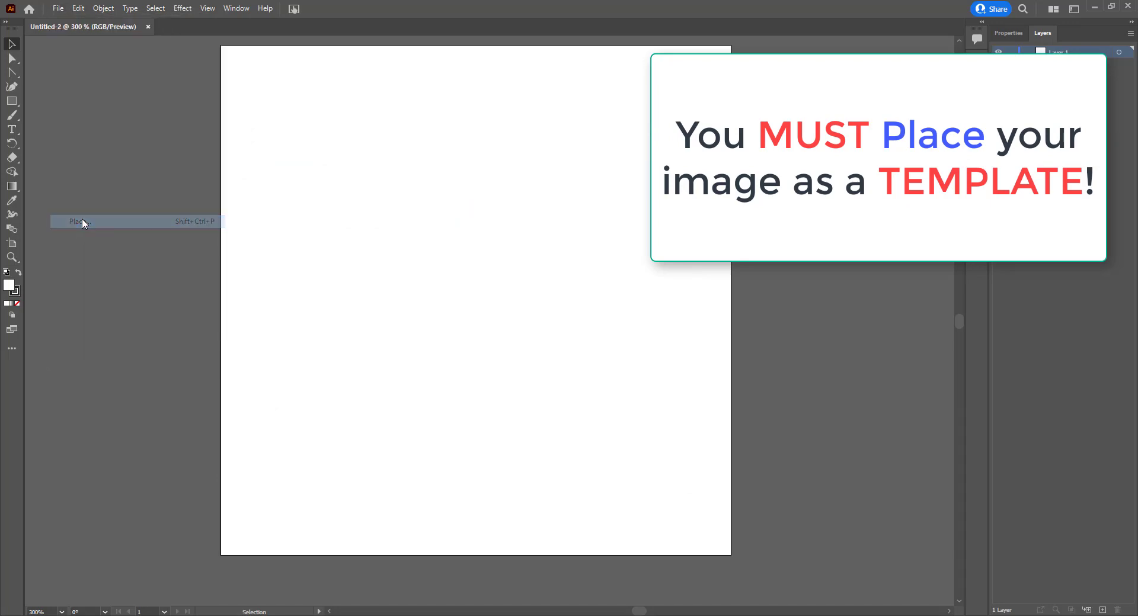
left_click(365, 200)
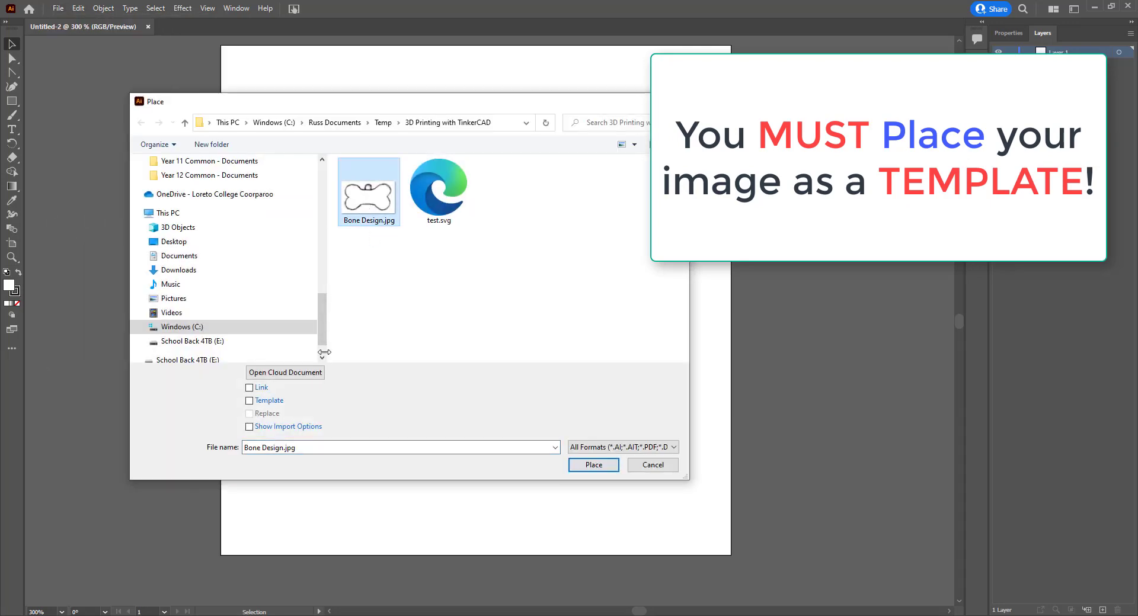
left_click(249, 402)
left_click(593, 465)
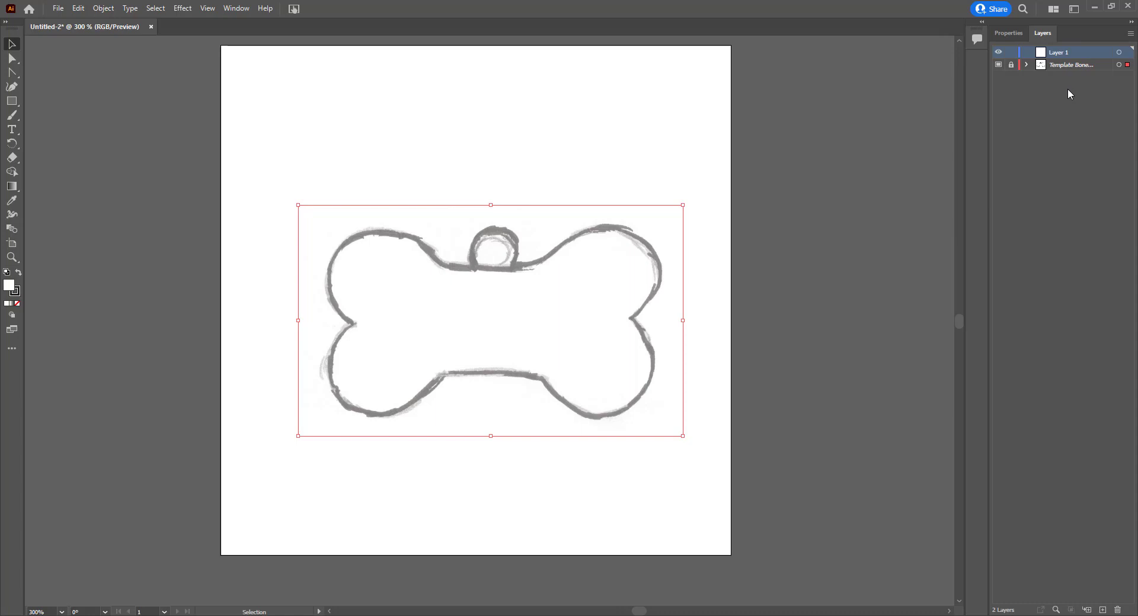
- Unlock the template layer, enlarge the bone image proportionally to slightly beyond the artboard's width, and lock the layer again
left_click(1011, 65)
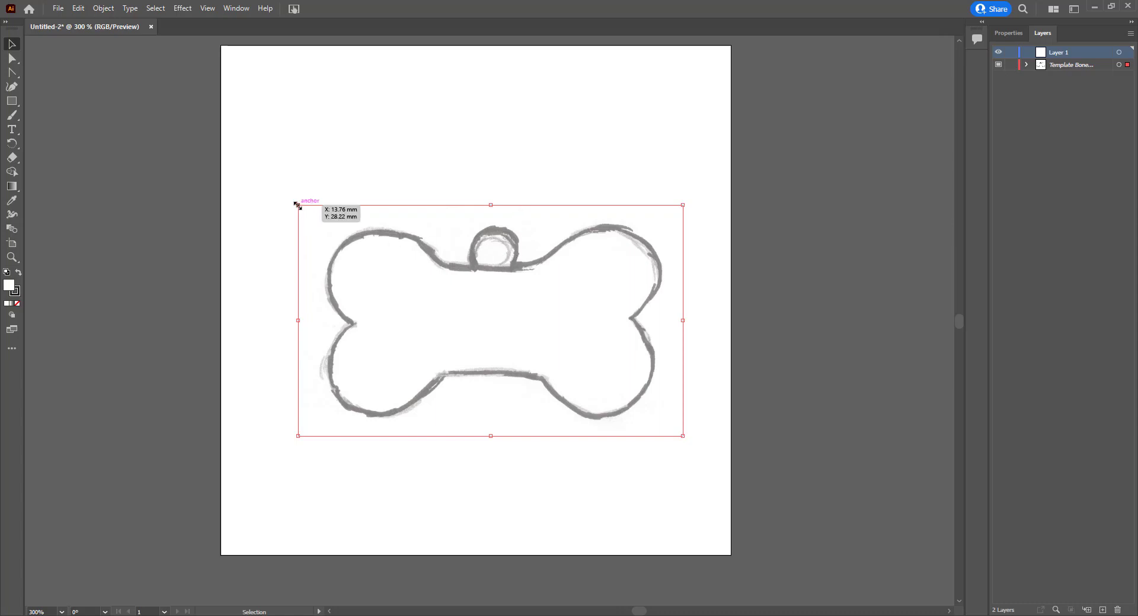
left_click_drag(298, 205, 215, 155)
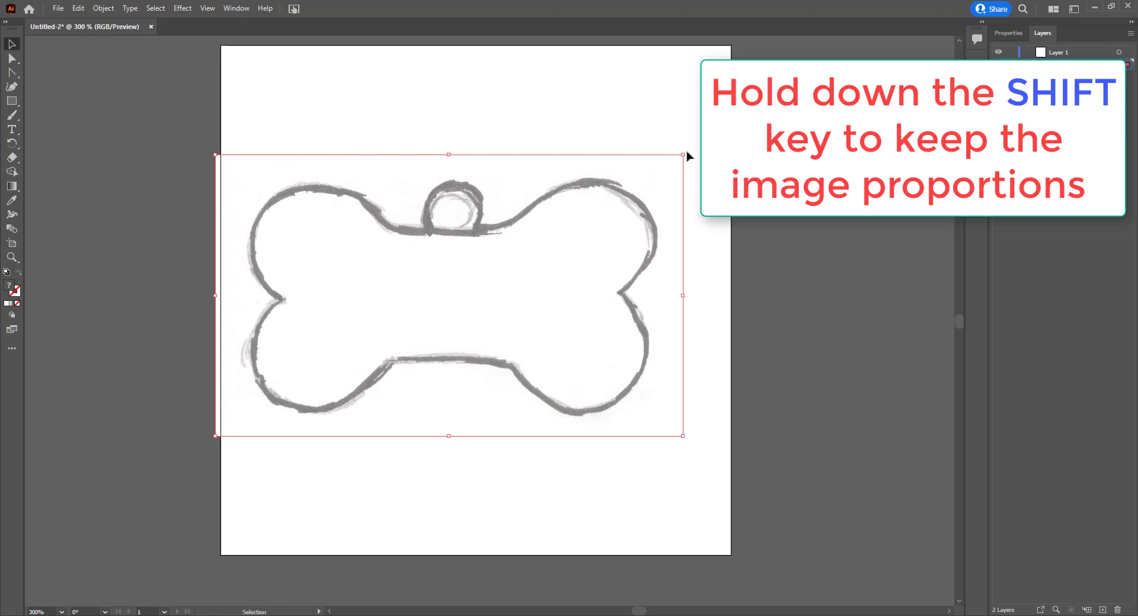
left_click_drag(683, 156, 752, 122)
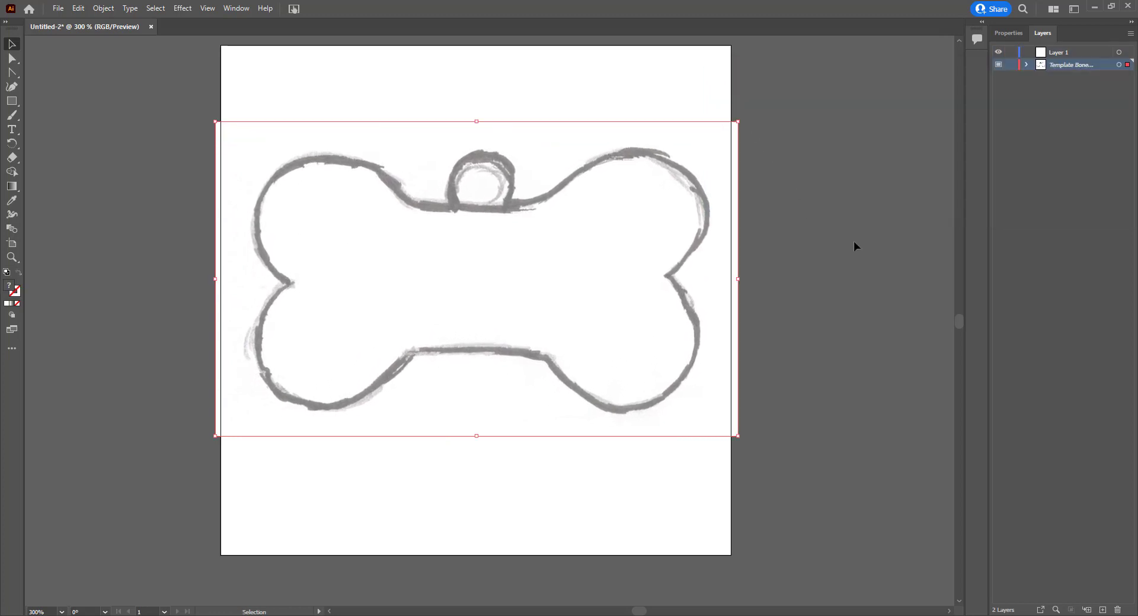
left_click(1010, 64)
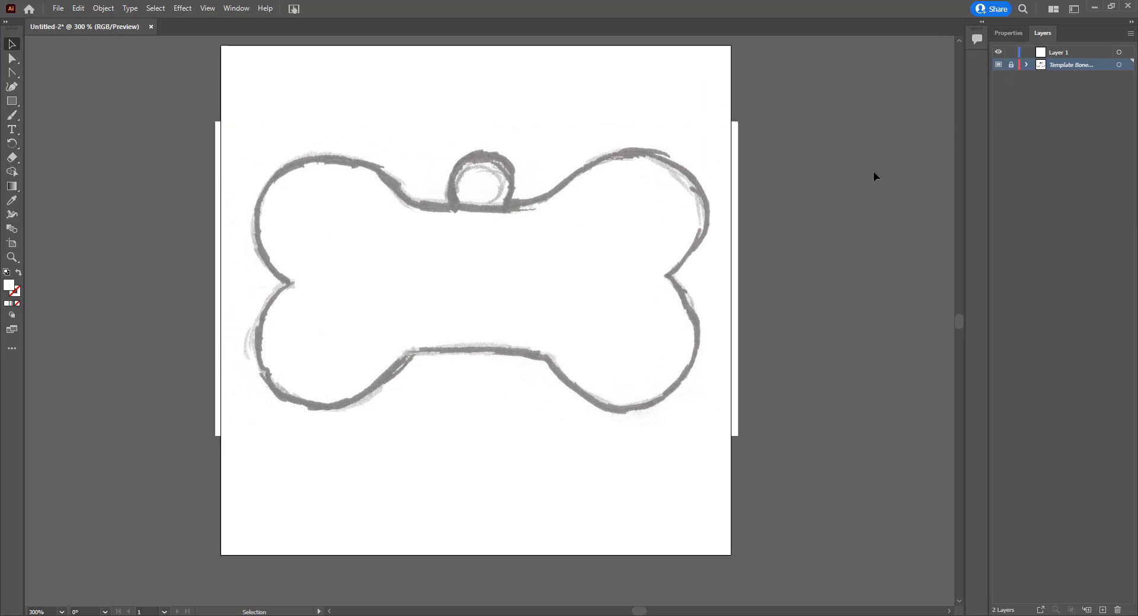
- Make Layer 1 active and choose the Pen tool from a detached Pen toolset floating near the artboard's upper-left corner
left_click(1066, 53)
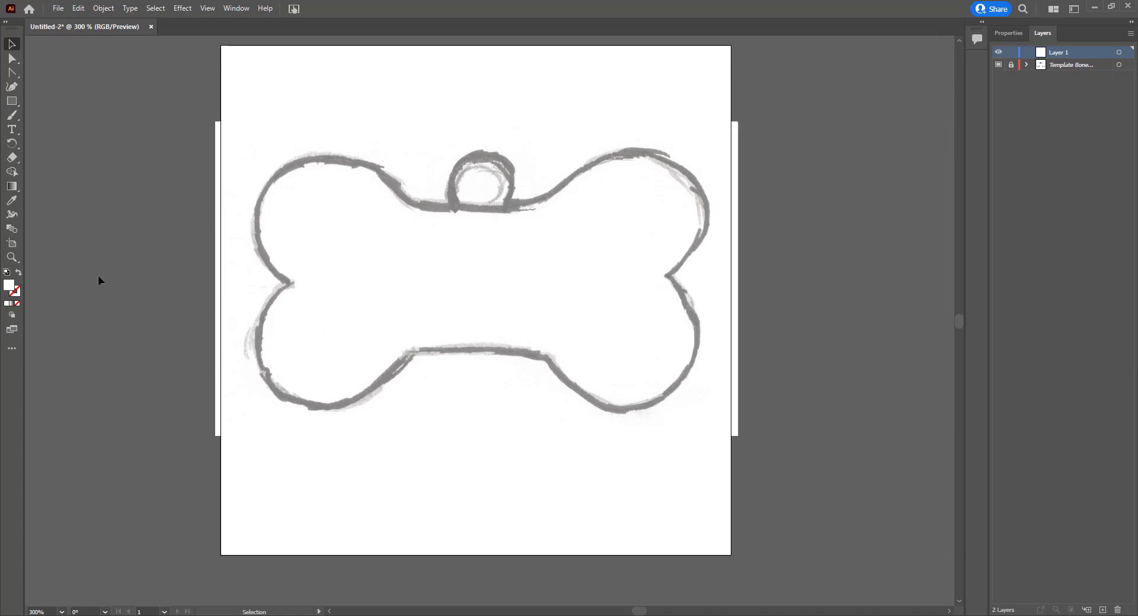
left_click(12, 72)
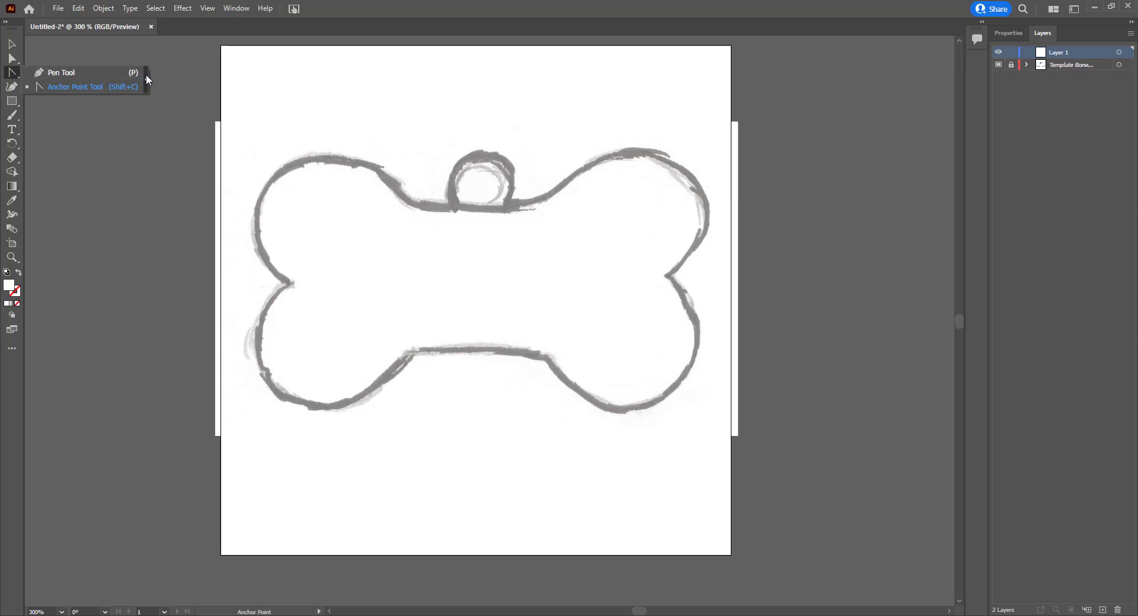
left_click(147, 76)
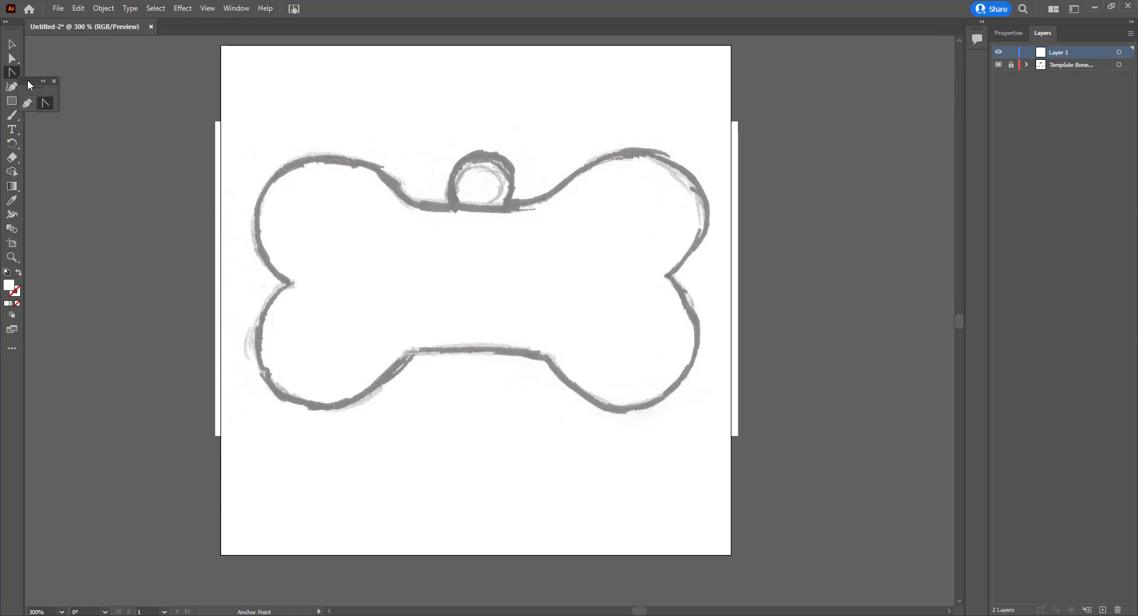
left_click_drag(27, 79, 245, 84)
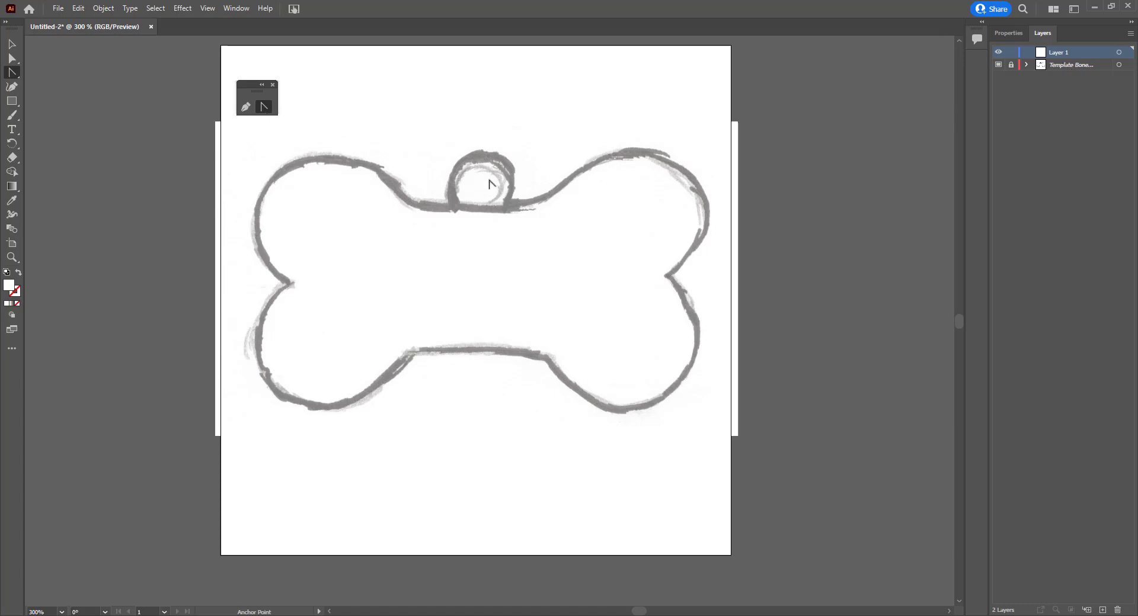
left_click(245, 107)
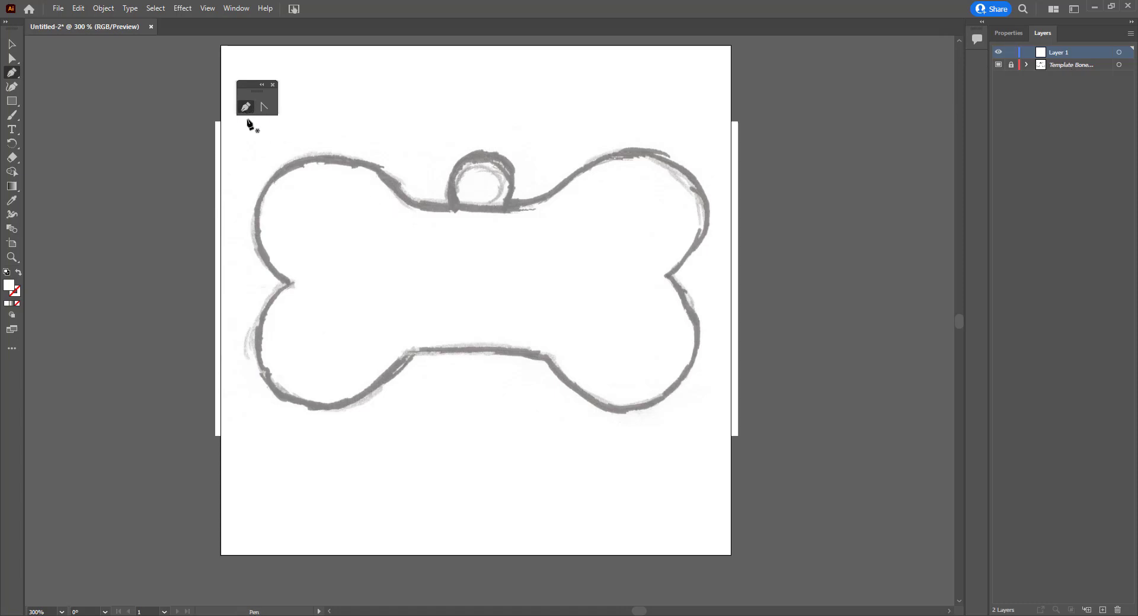
- Set the Pen tool's appearance to no fill with a red 1 pt stroke
left_click(1009, 34)
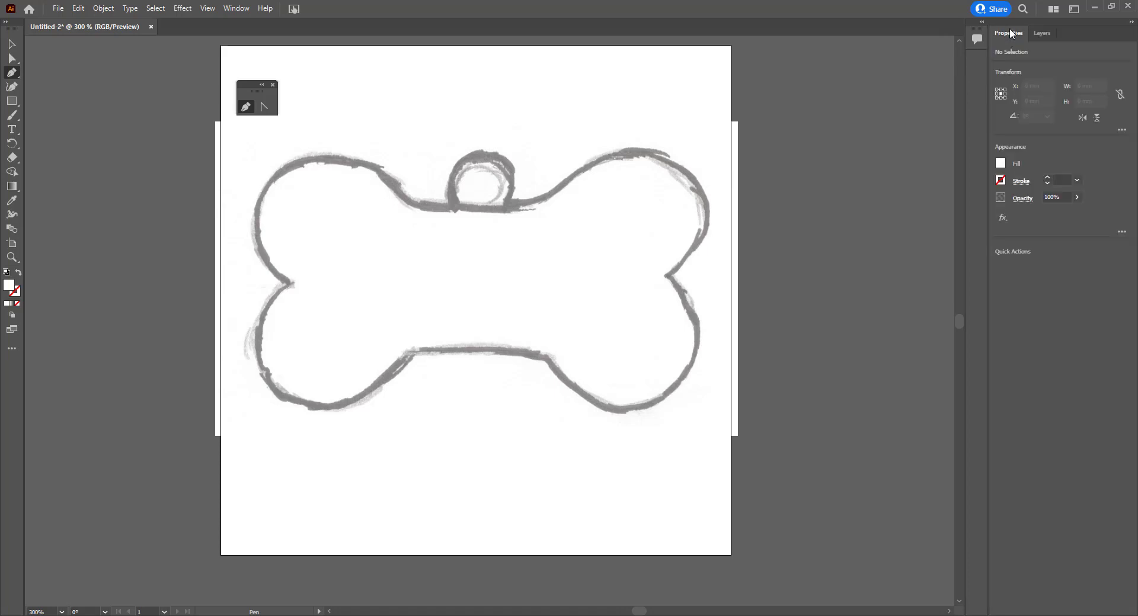
left_click(1001, 164)
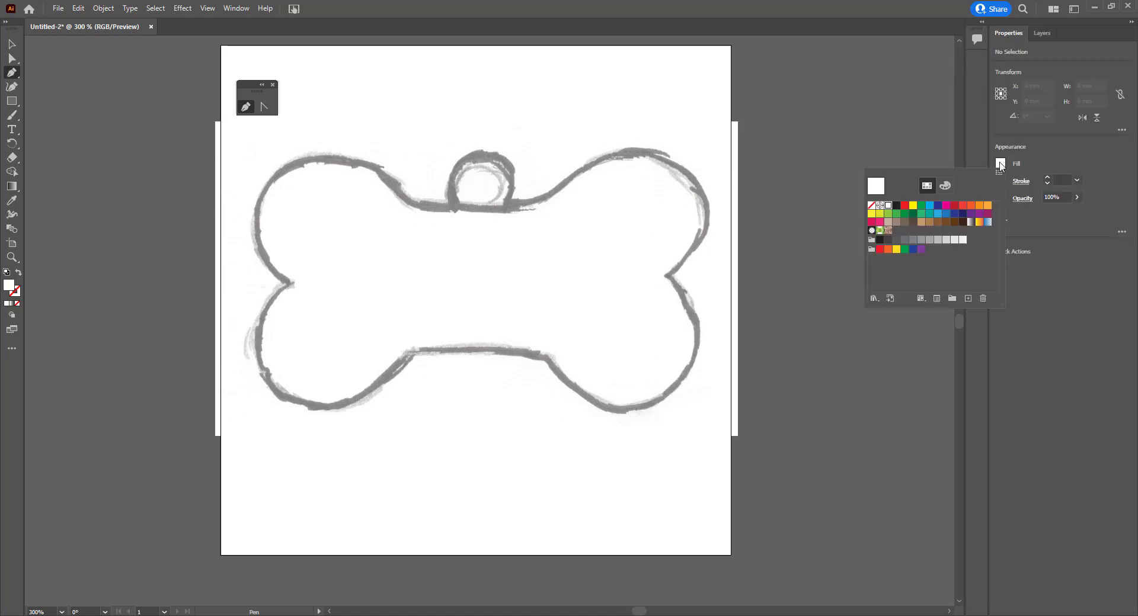
left_click(871, 207)
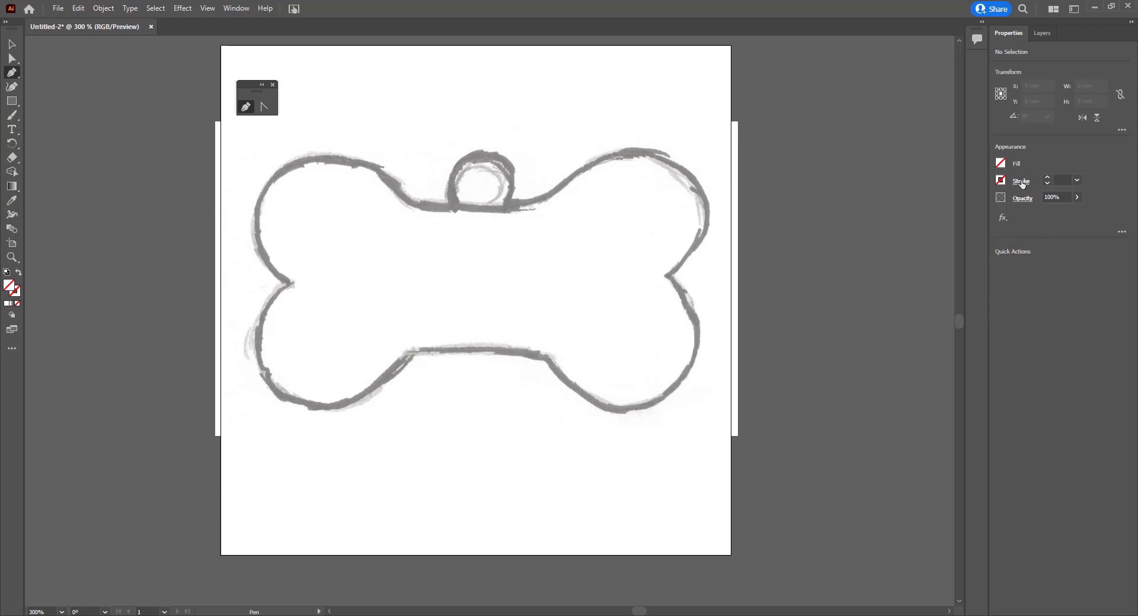
left_click(1021, 181)
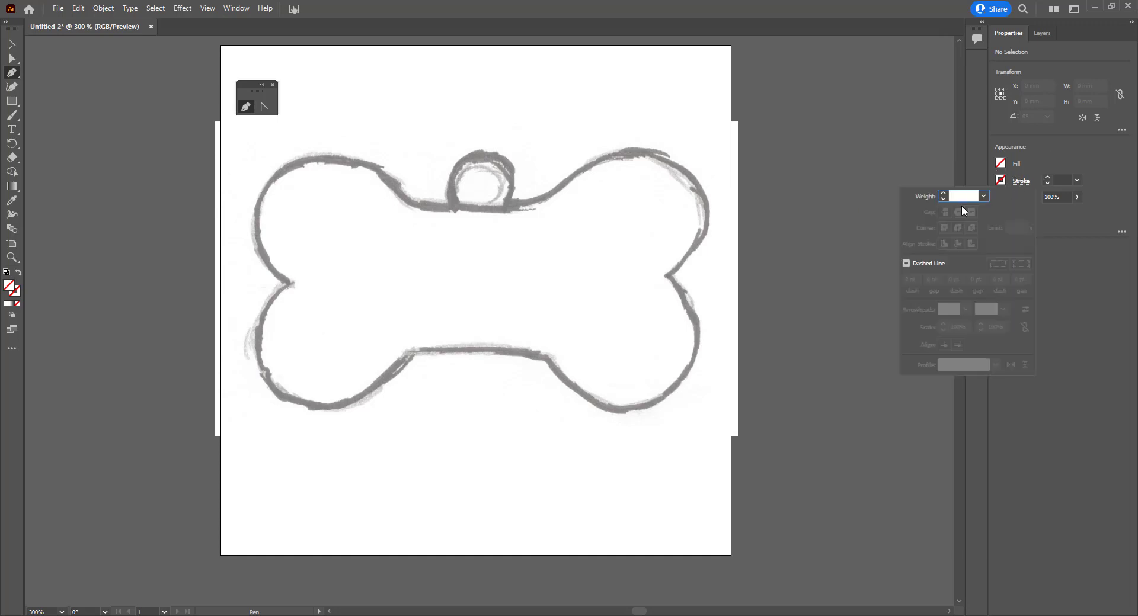
left_click(1000, 181)
left_click(905, 223)
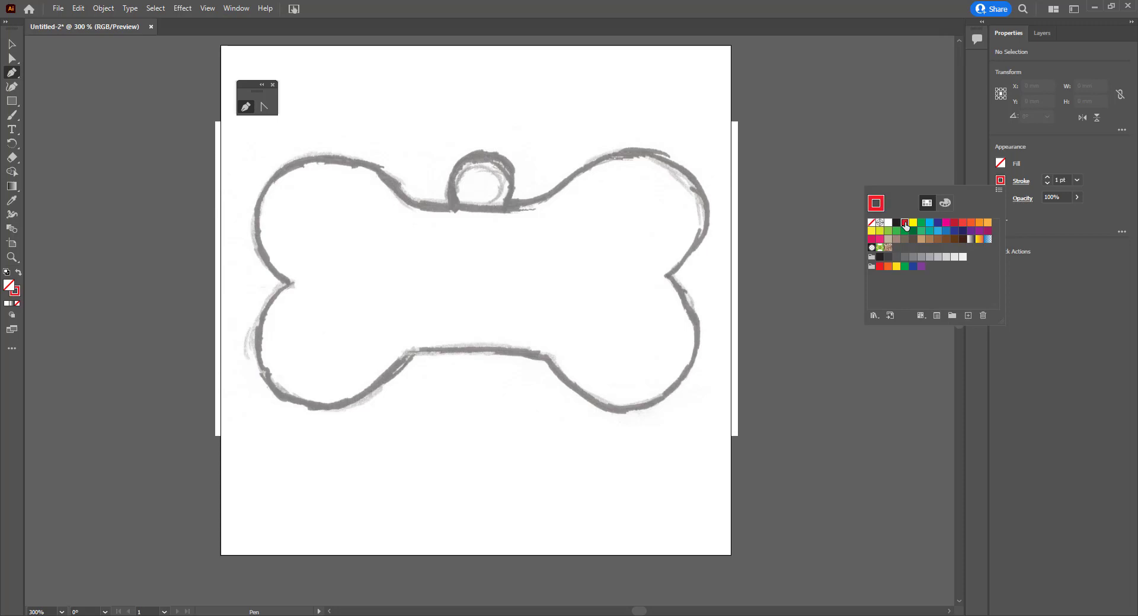
- Trace the bone's upper half with straight Pen segments, from the upper-left lobe's outer side across the top to the right-hand notch
left_click(257, 221)
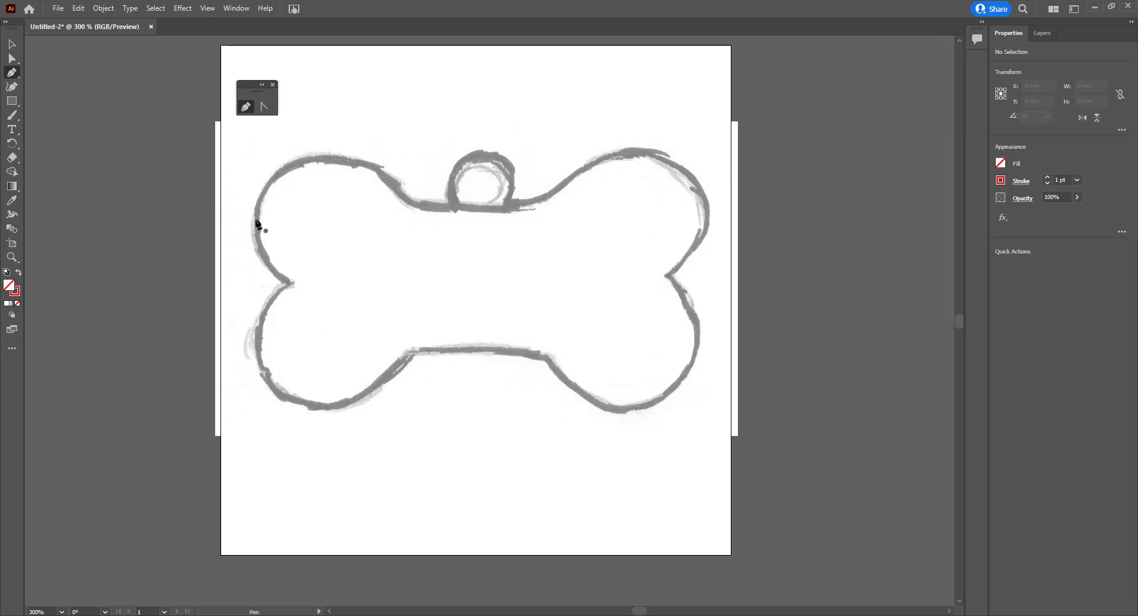
left_click(255, 219)
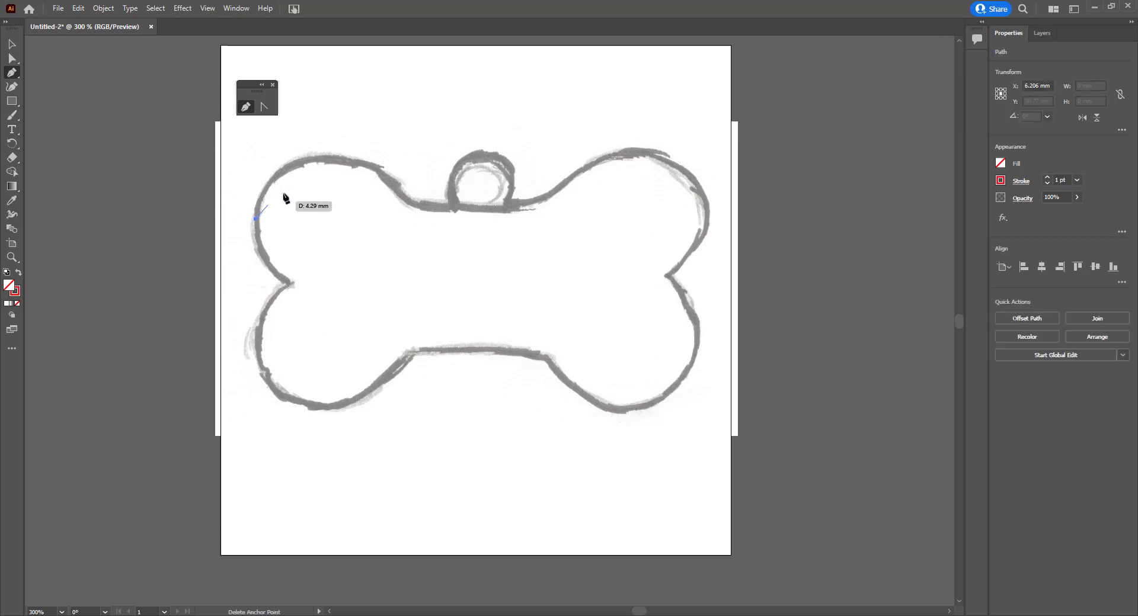
left_click(319, 159)
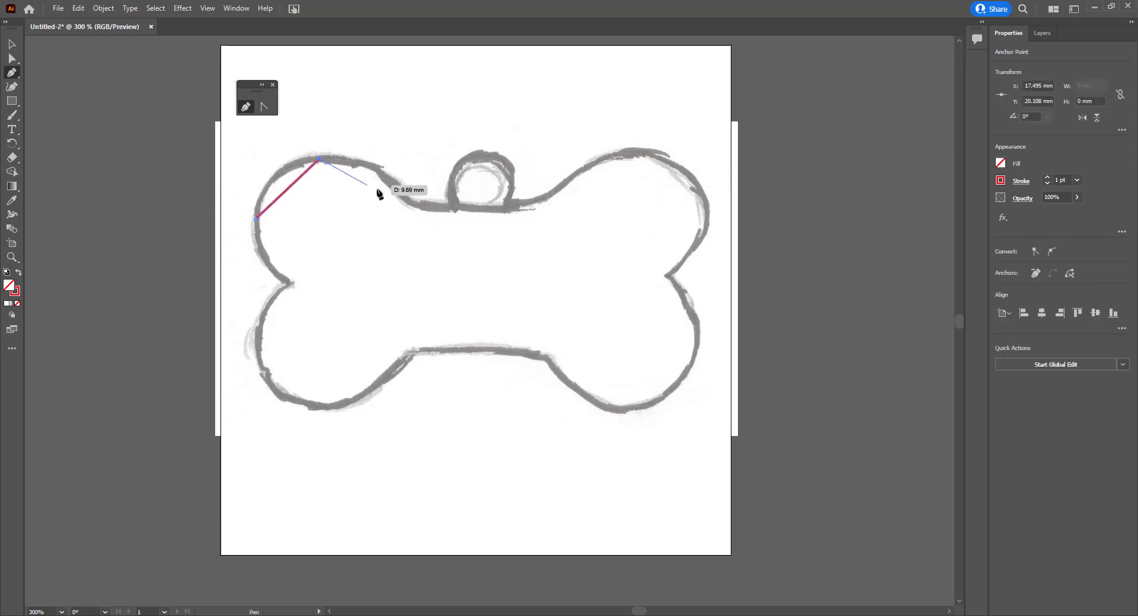
left_click(416, 207)
left_click(533, 204)
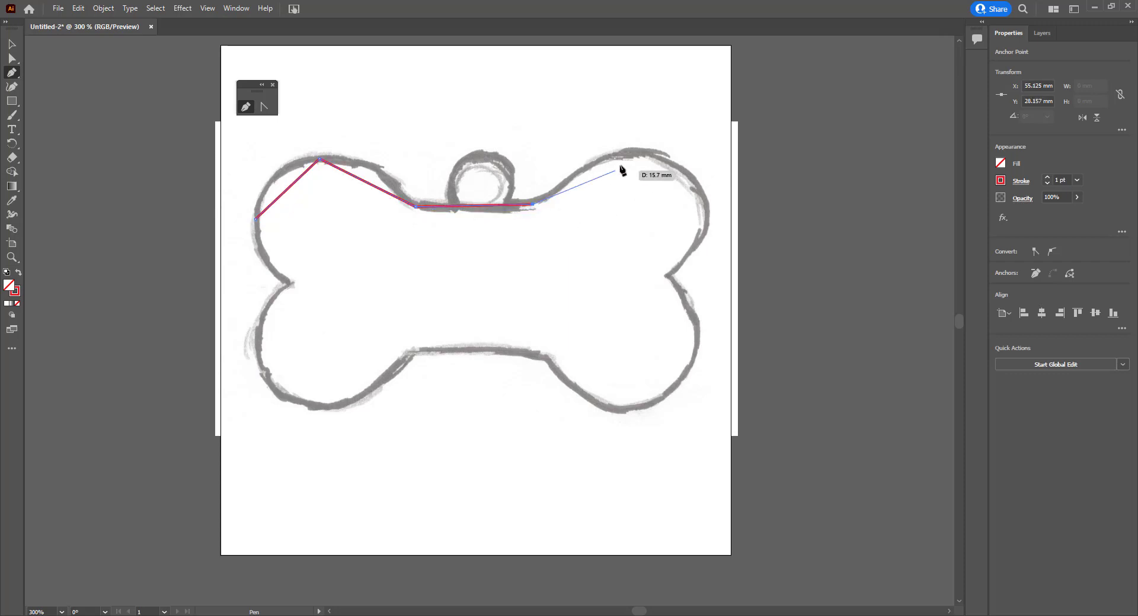
left_click(630, 151)
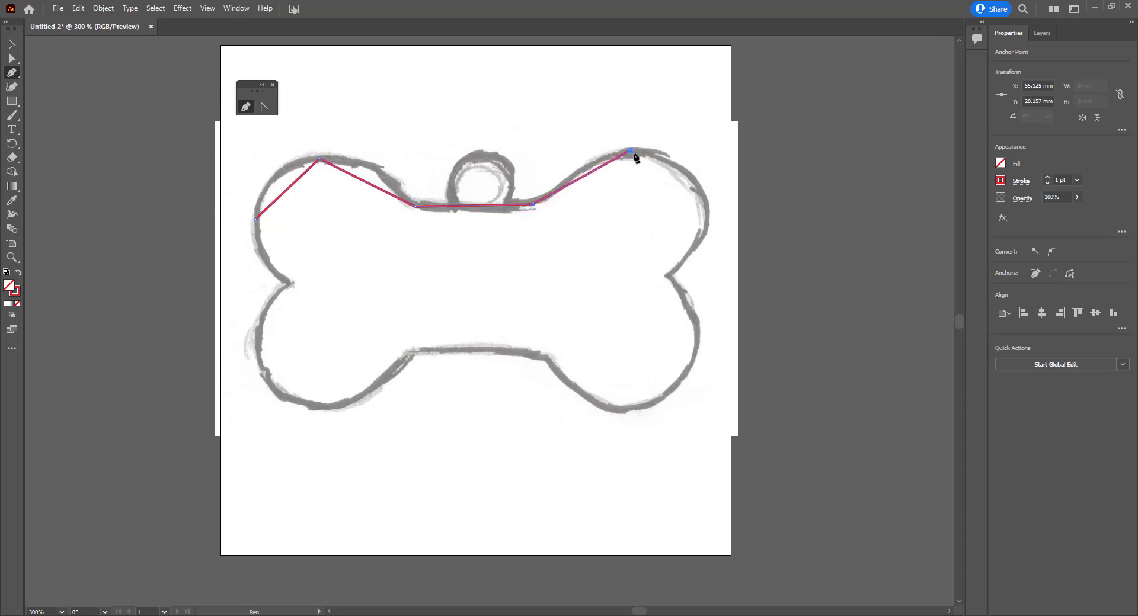
left_click(706, 207)
left_click(666, 274)
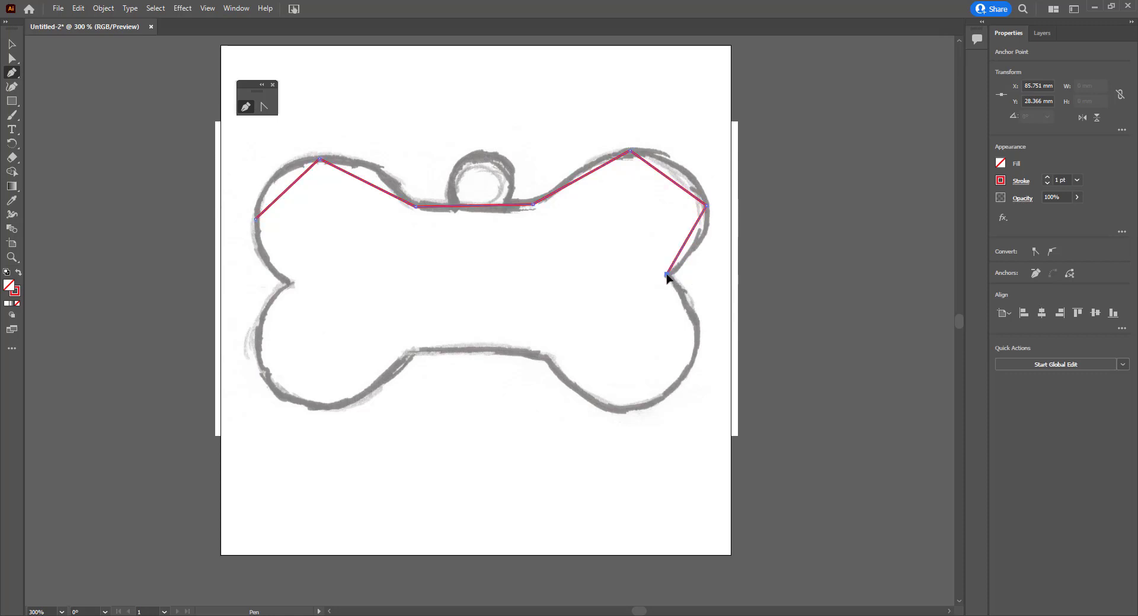
- Continue the straight-segment path around the bone's lower half and left-hand notch, closing it on the starting anchor point
left_click(689, 365)
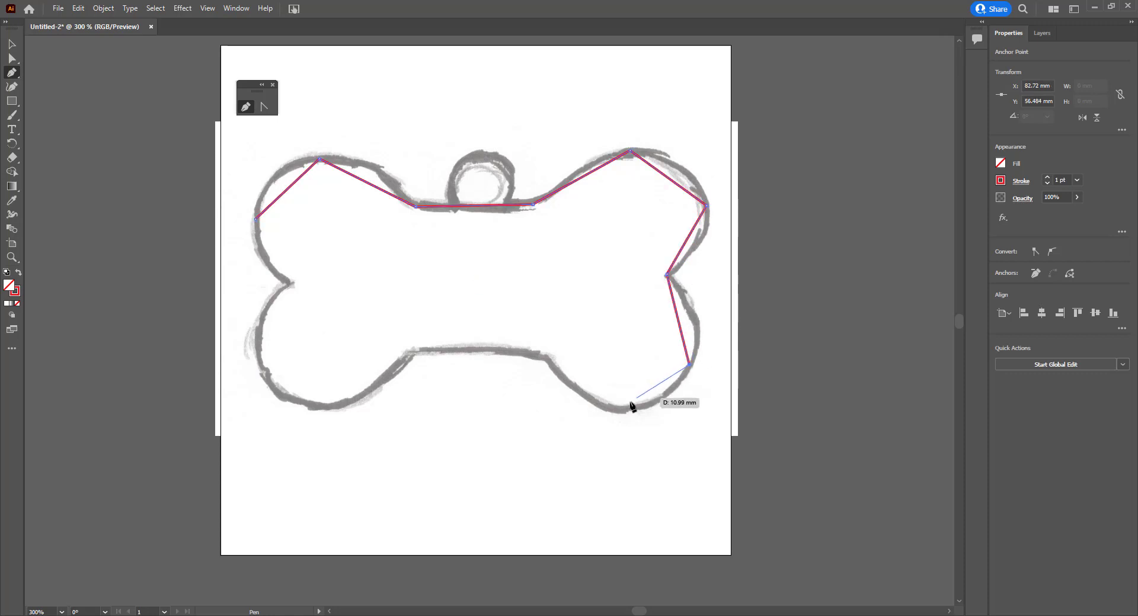
left_click(618, 409)
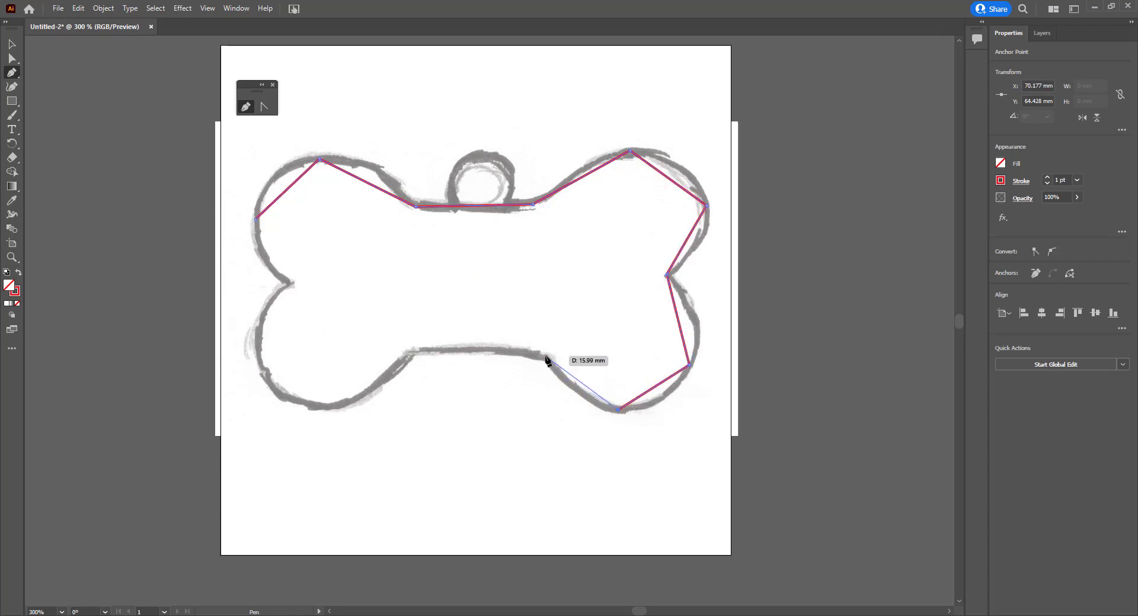
left_click(545, 356)
left_click(414, 352)
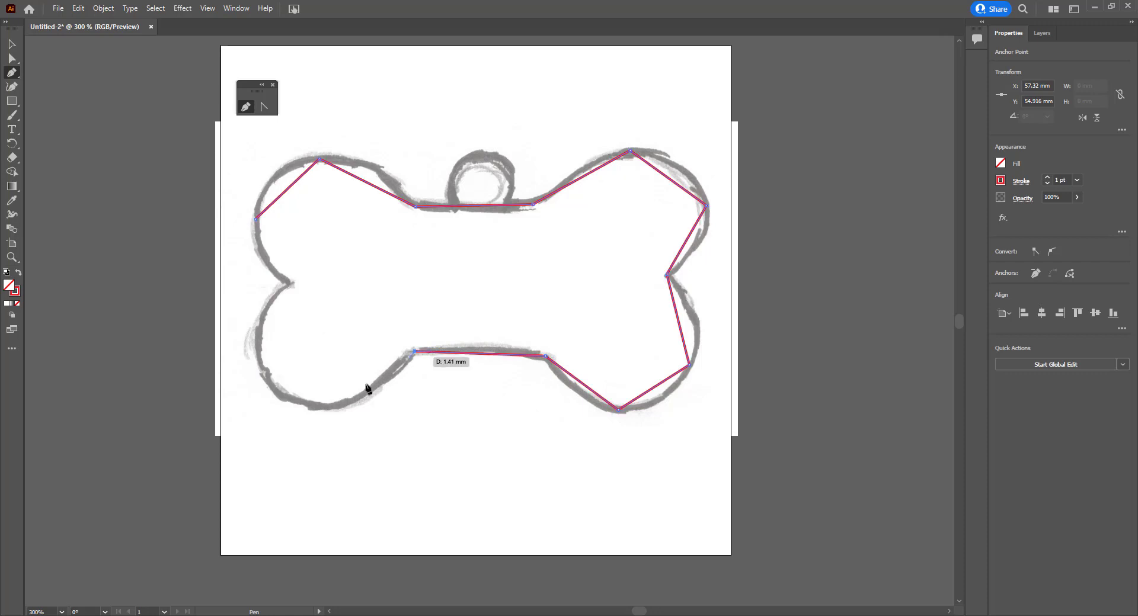
left_click(320, 409)
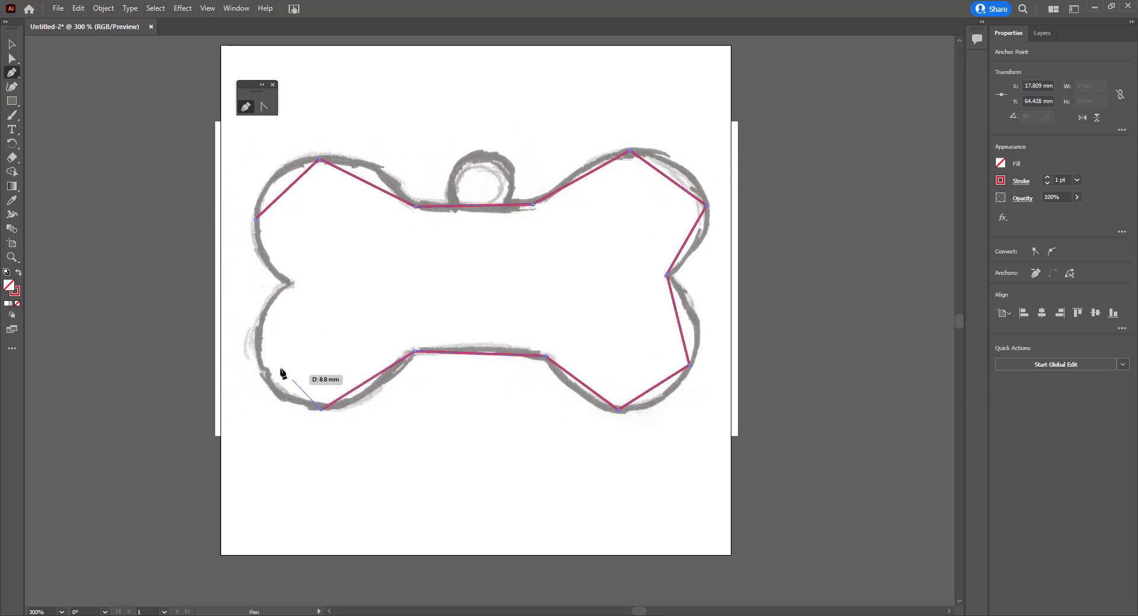
left_click(256, 343)
left_click(288, 279)
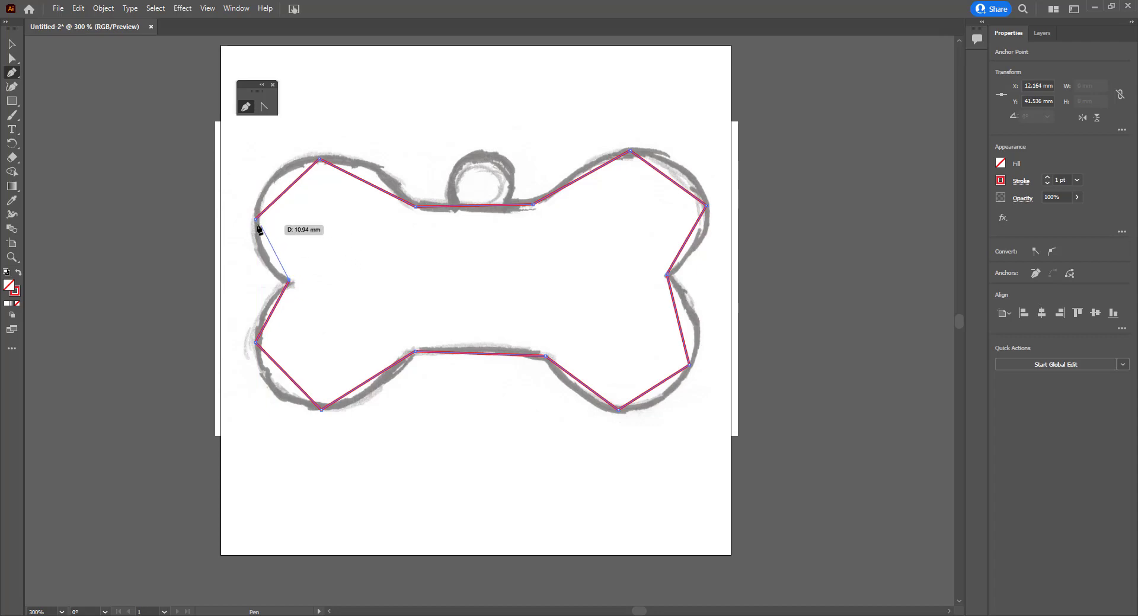
scroll(259, 229, "up", 7)
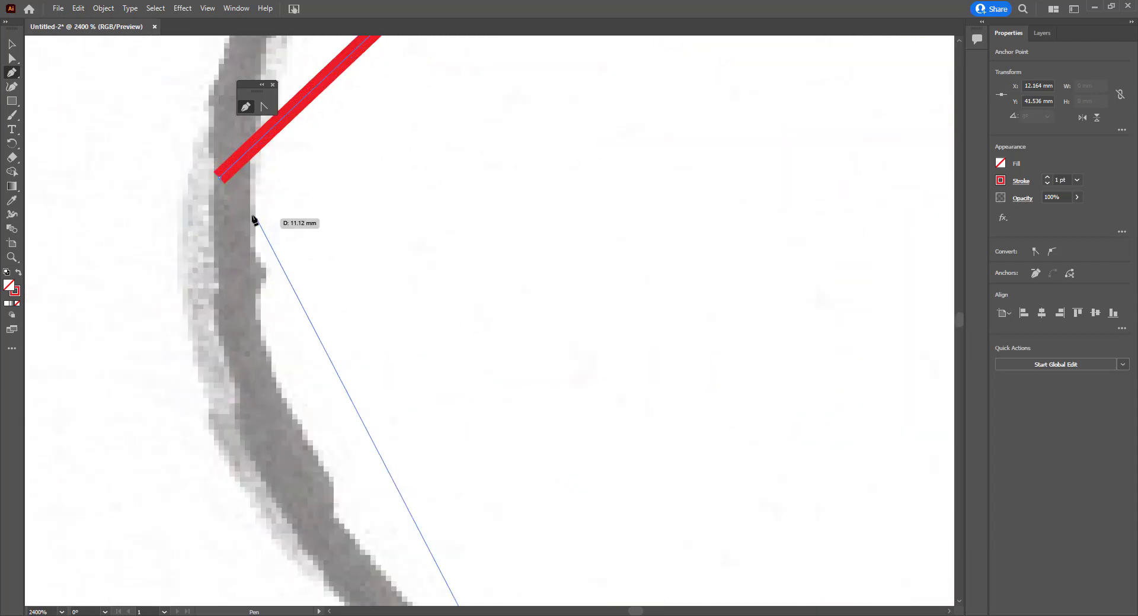
left_click(220, 178)
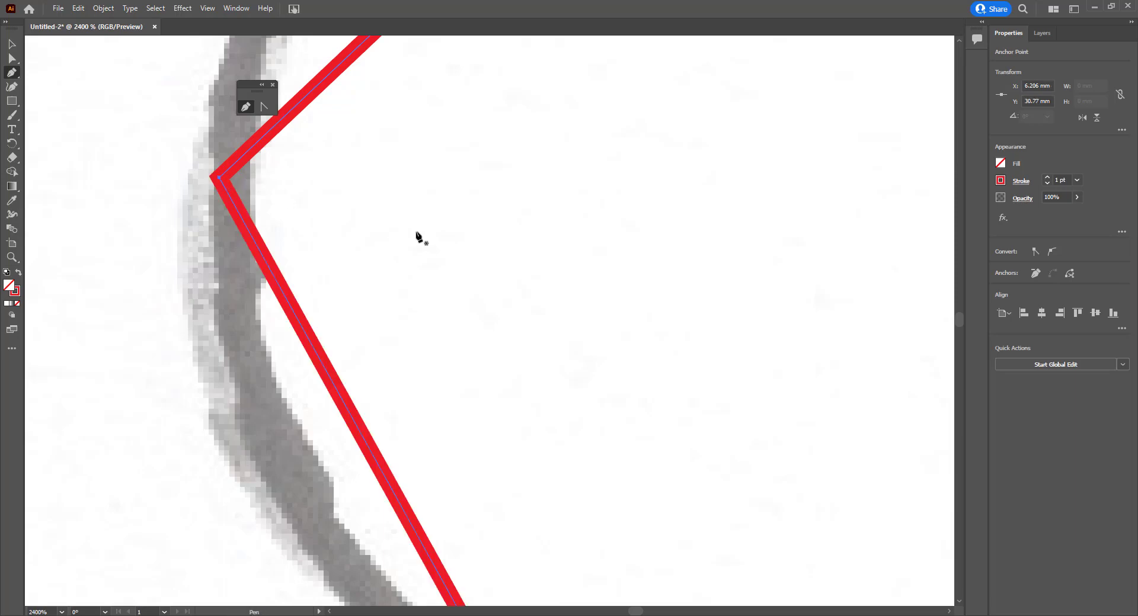
- Use the Anchor Point tool to curve the tops of both upper lobes and the upper-right lobe's outer side to match the sketch
scroll(415, 233, "down", 7)
scroll(538, 259, "up", 1)
scroll(537, 263, "up", 1)
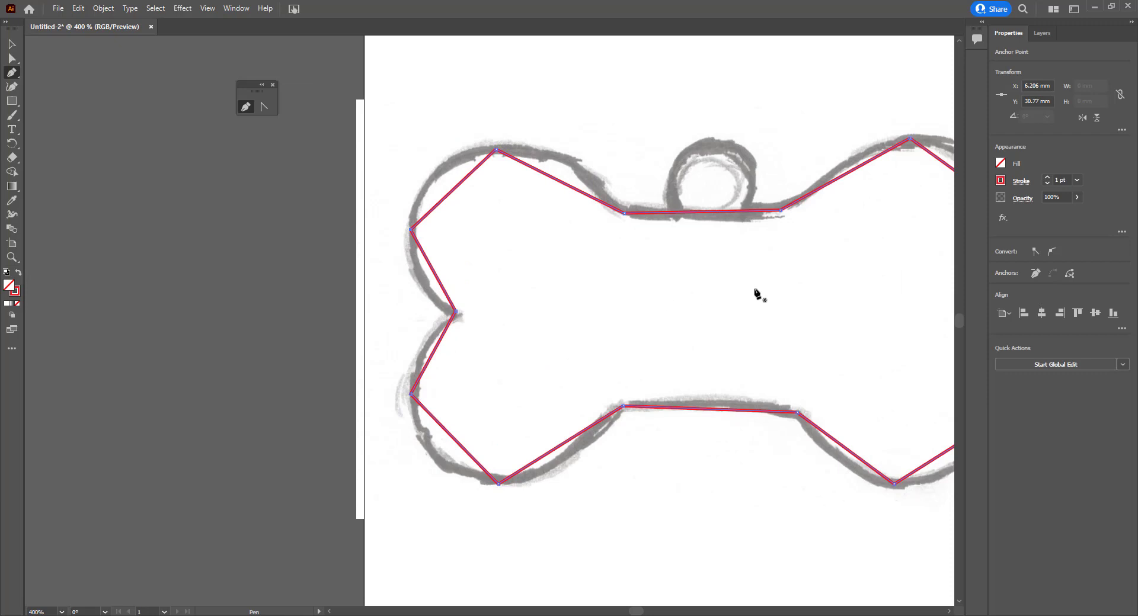
left_click_drag(767, 290, 559, 315)
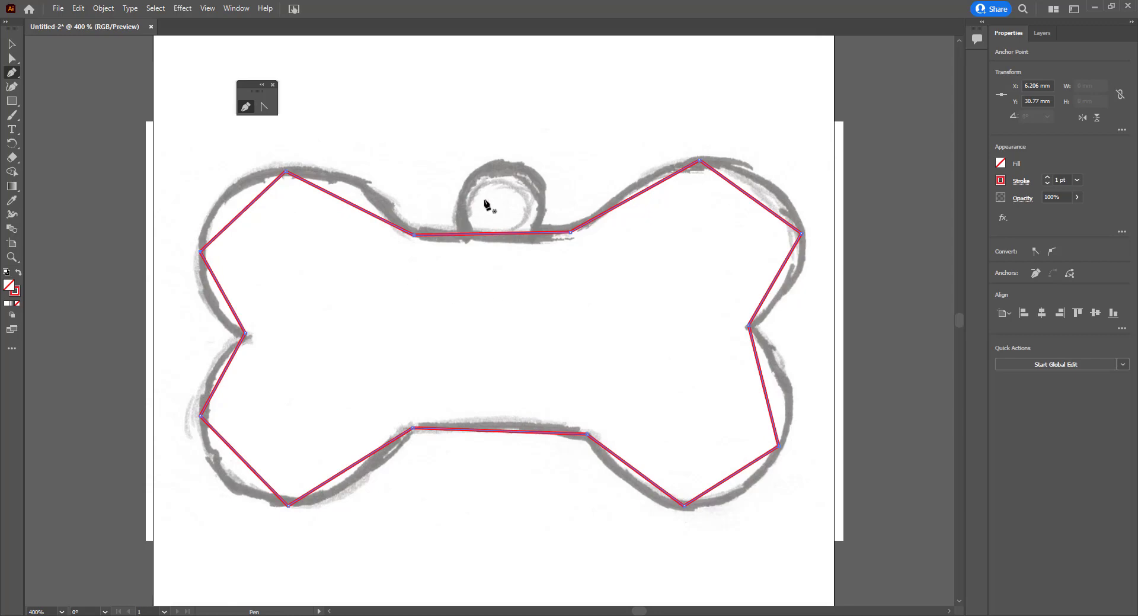
left_click(264, 108)
left_click_drag(285, 171, 369, 172)
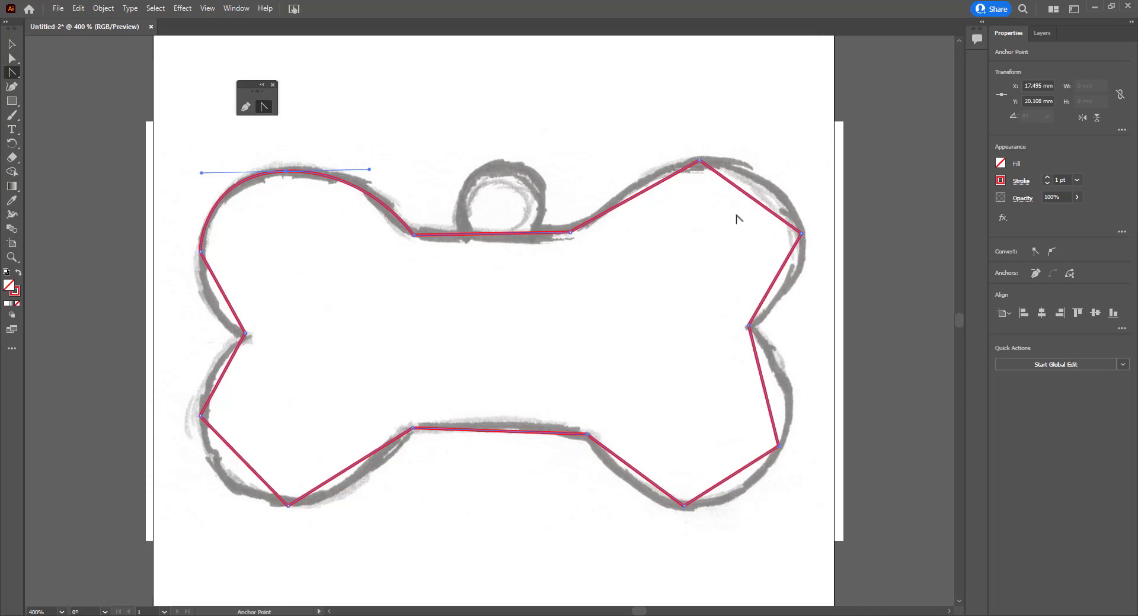
left_click_drag(700, 161, 763, 163)
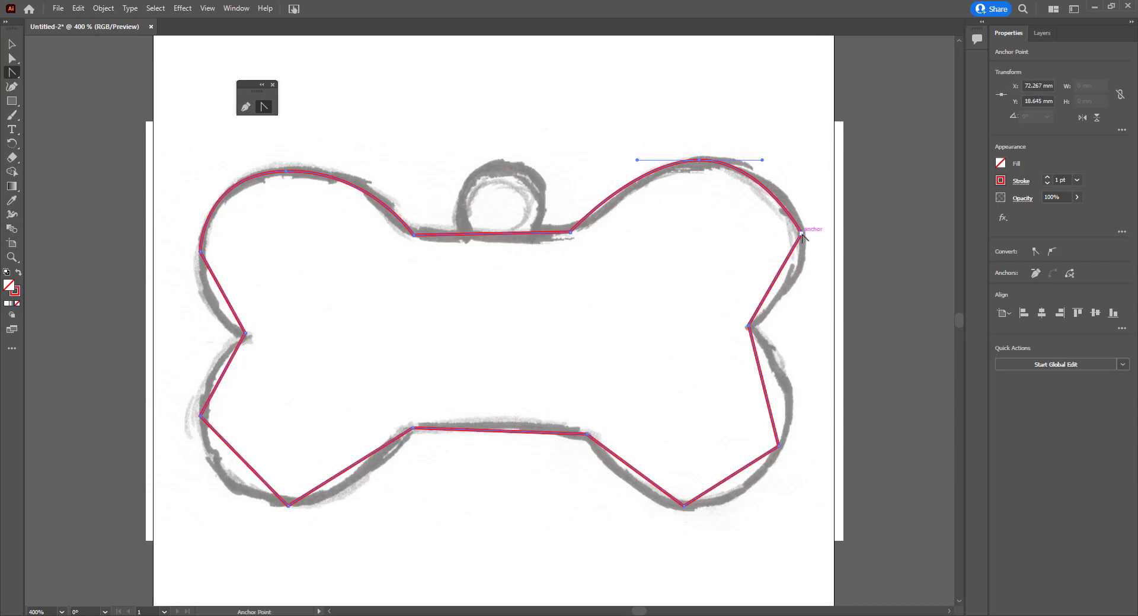
left_click_drag(801, 234, 804, 276)
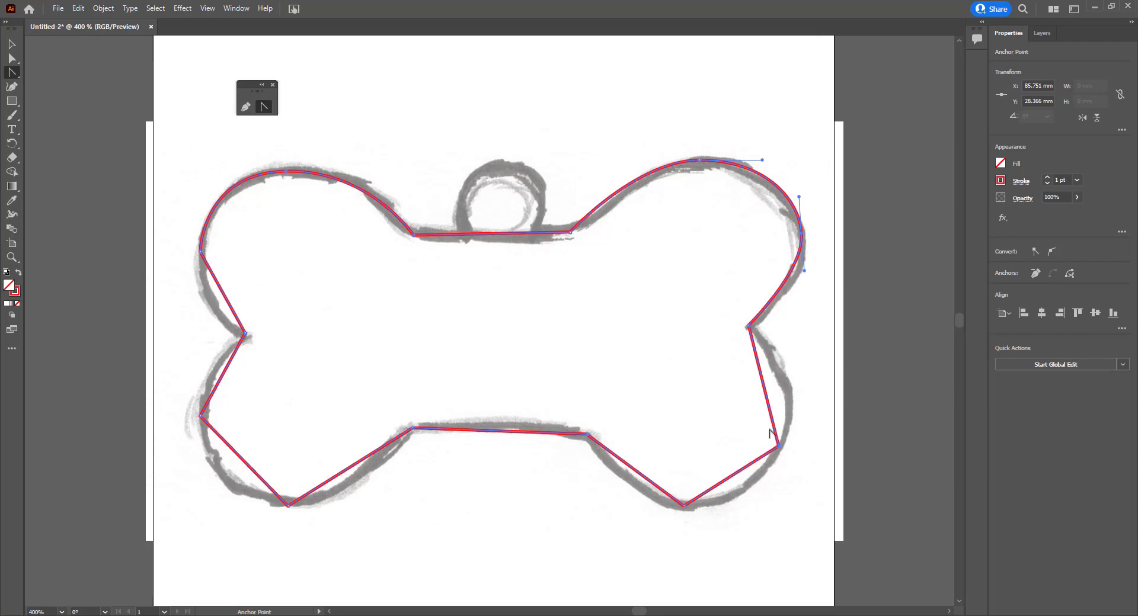
- Curve the anchors of both lower lobes and the upper-left lobe's outer side to follow the sketched outline
left_click_drag(778, 446, 645, 506)
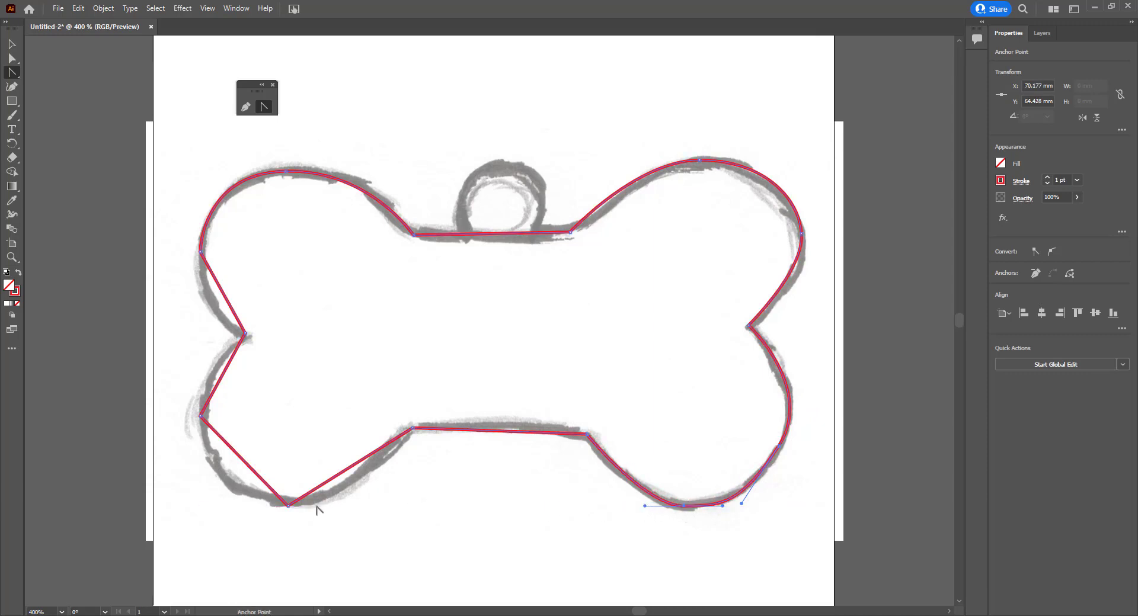
left_click_drag(288, 505, 233, 500)
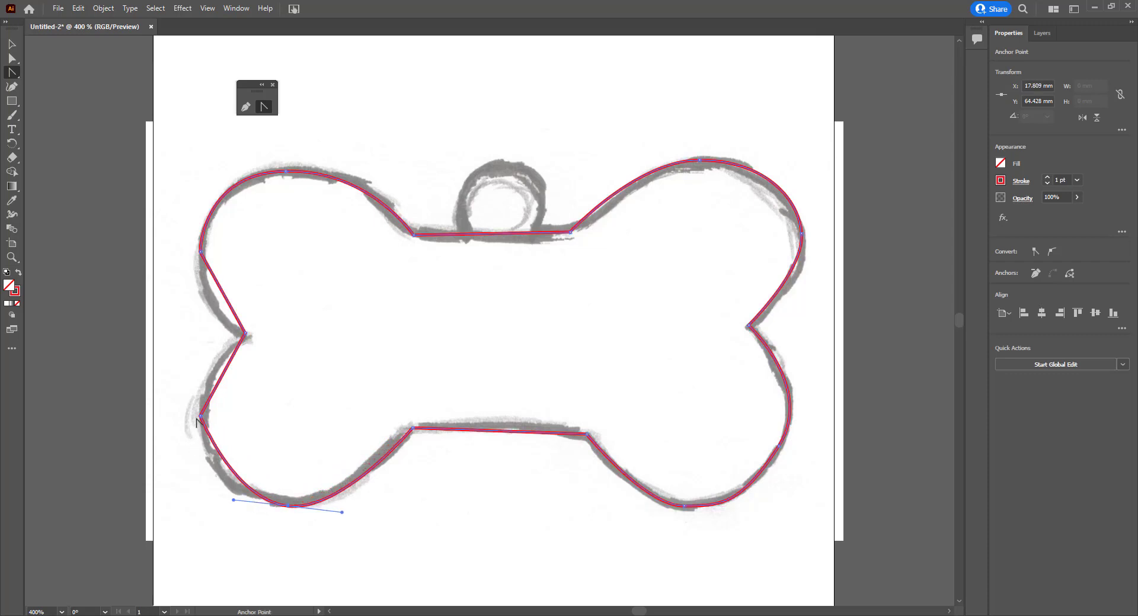
left_click_drag(200, 418, 198, 380)
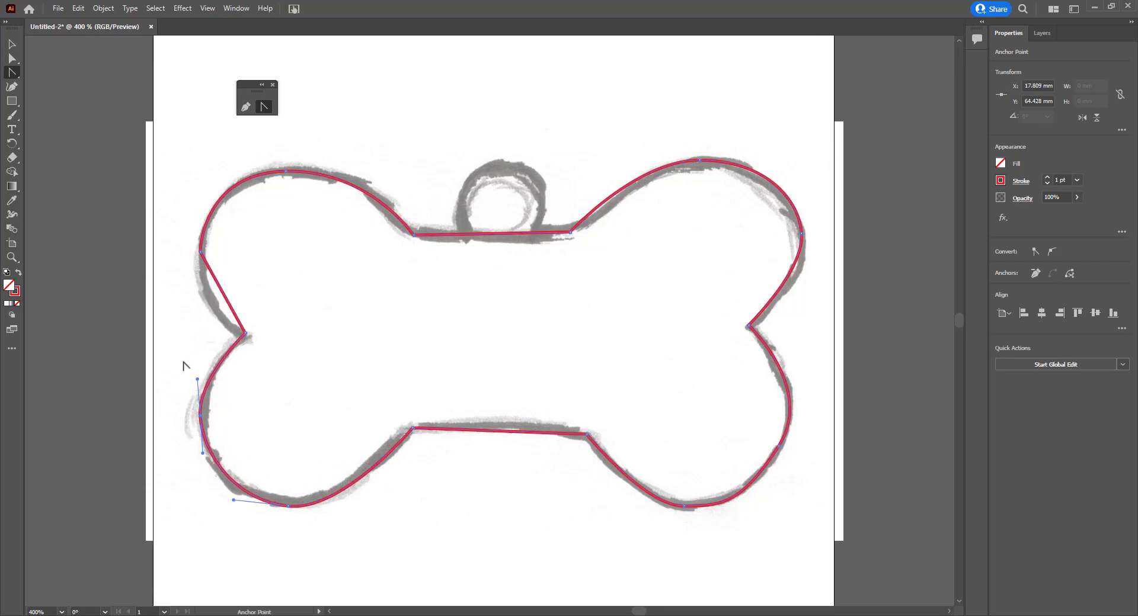
left_click_drag(200, 252, 204, 228)
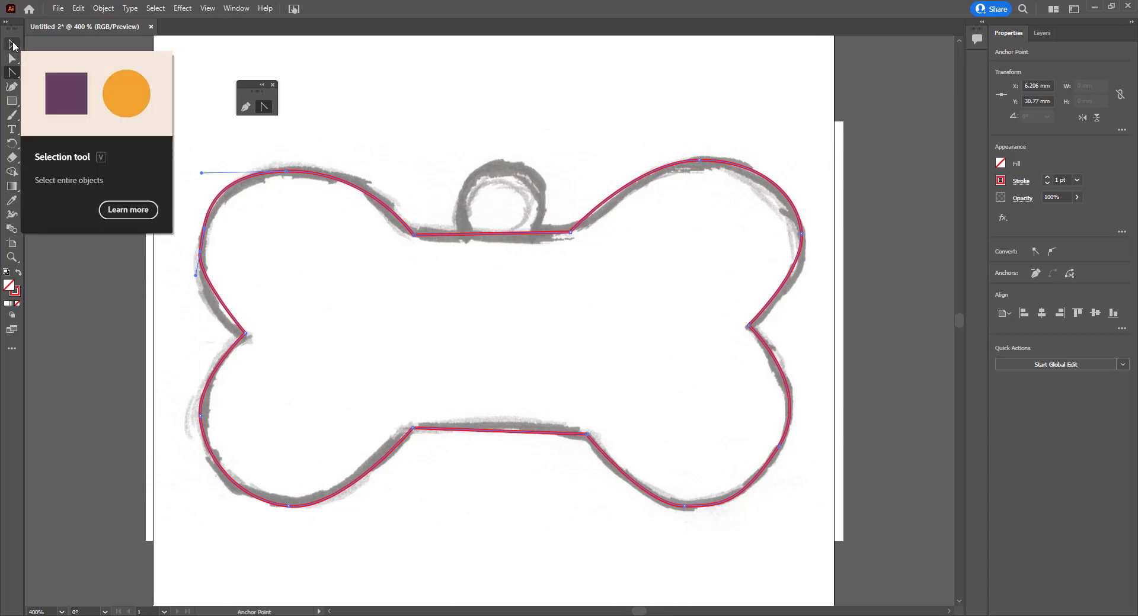
- With the Direct Selection tool, nudge the upper-left lobe's top anchor slightly to the right
left_click(13, 44)
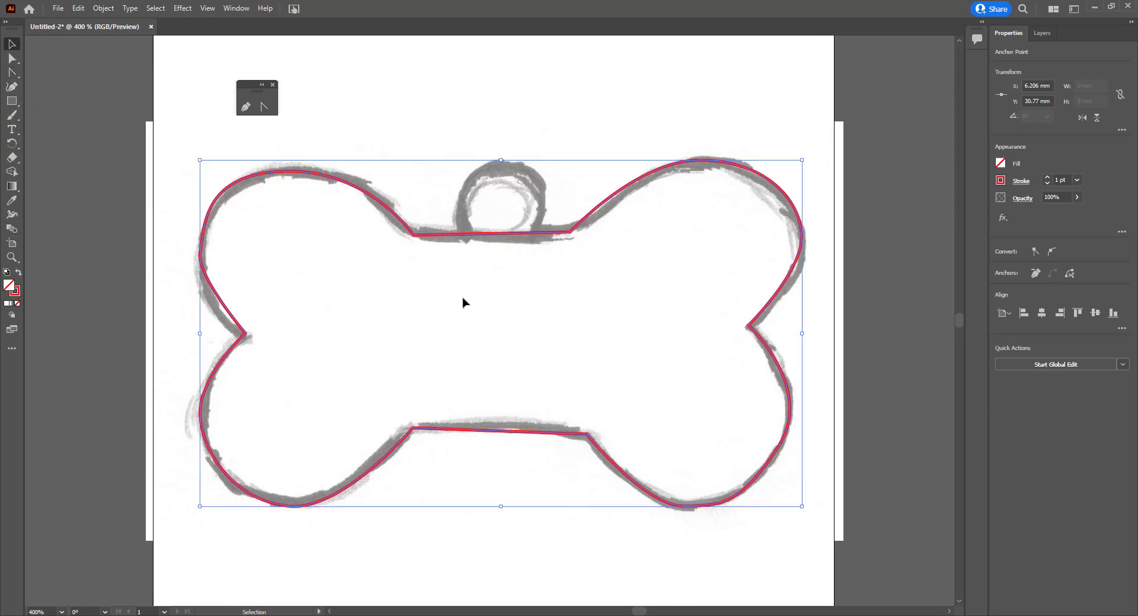
left_click(11, 59)
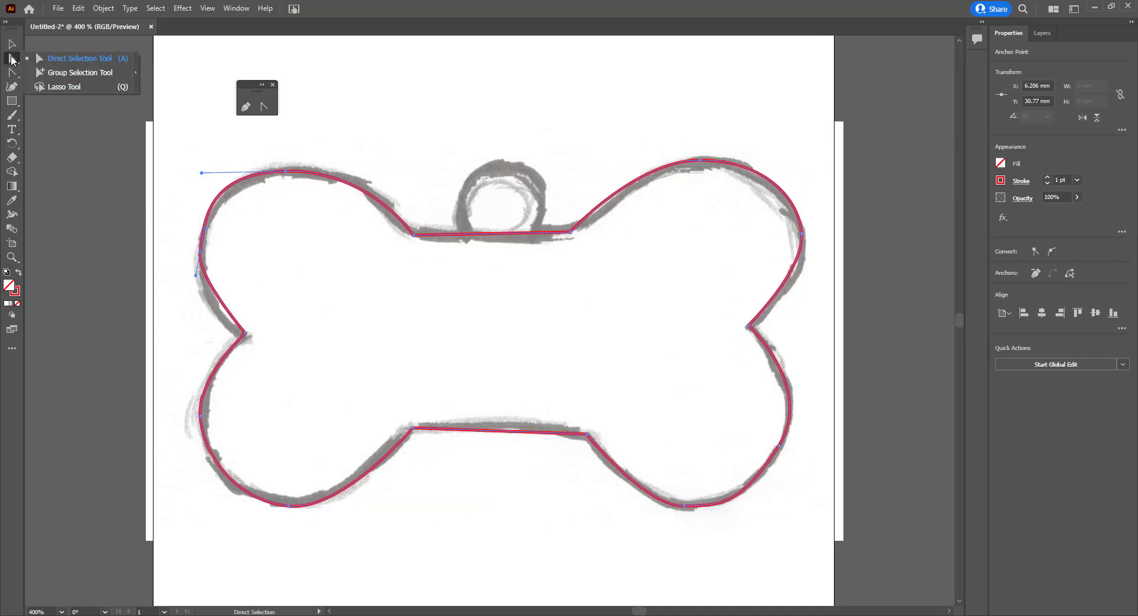
left_click_drag(285, 171, 288, 171)
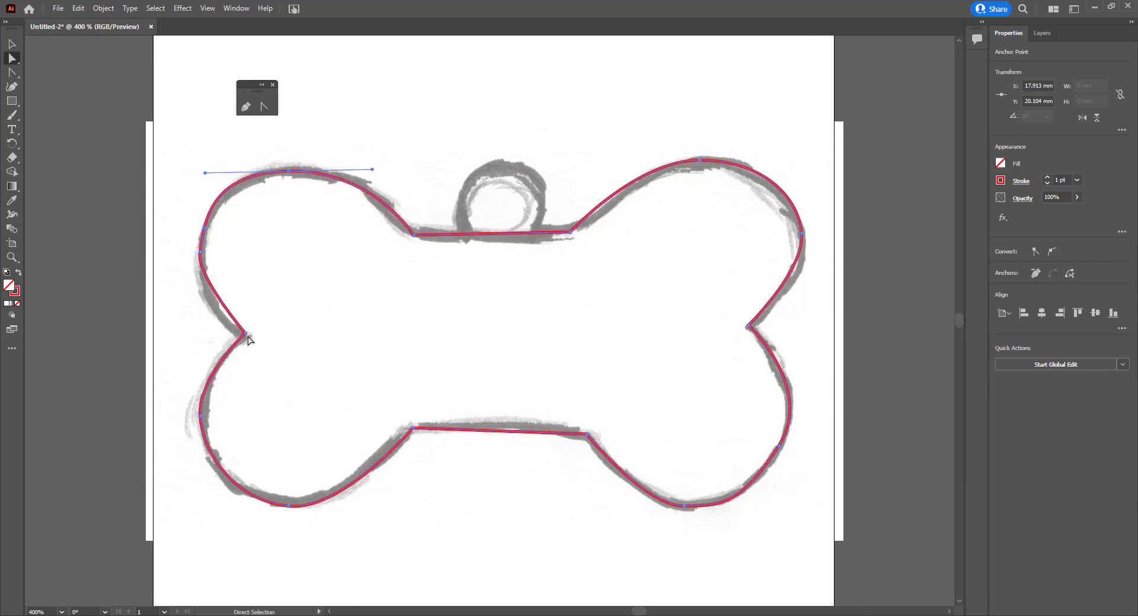
- Refine the lower-left lobe's outer anchor and handles, and shift the bottom edge's right corner anchor slightly inward and up
left_click(201, 416)
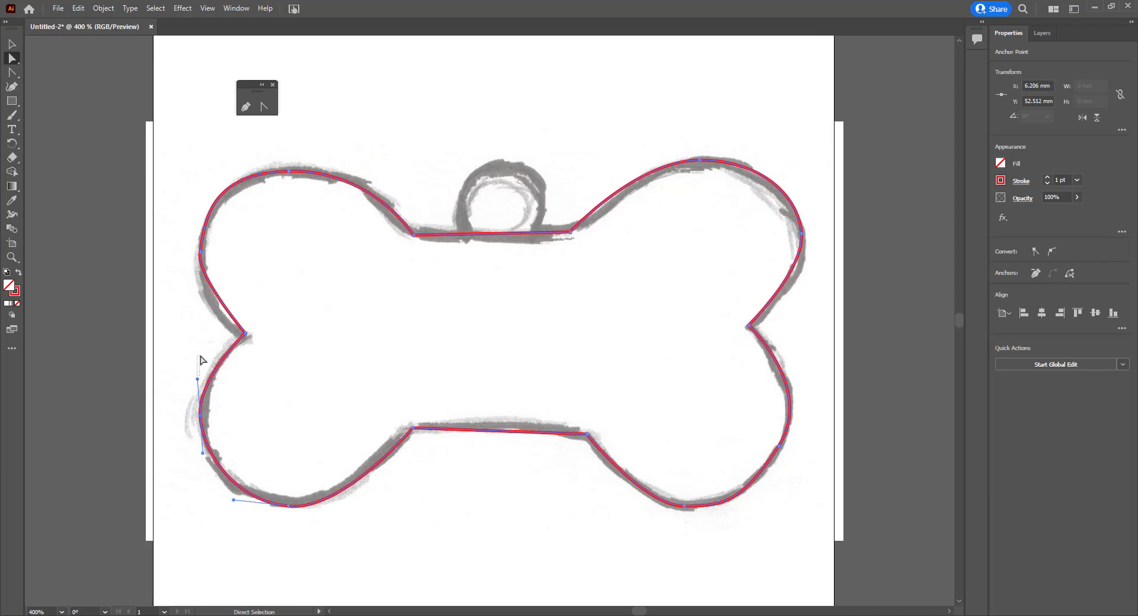
left_click(198, 389)
left_click(203, 415)
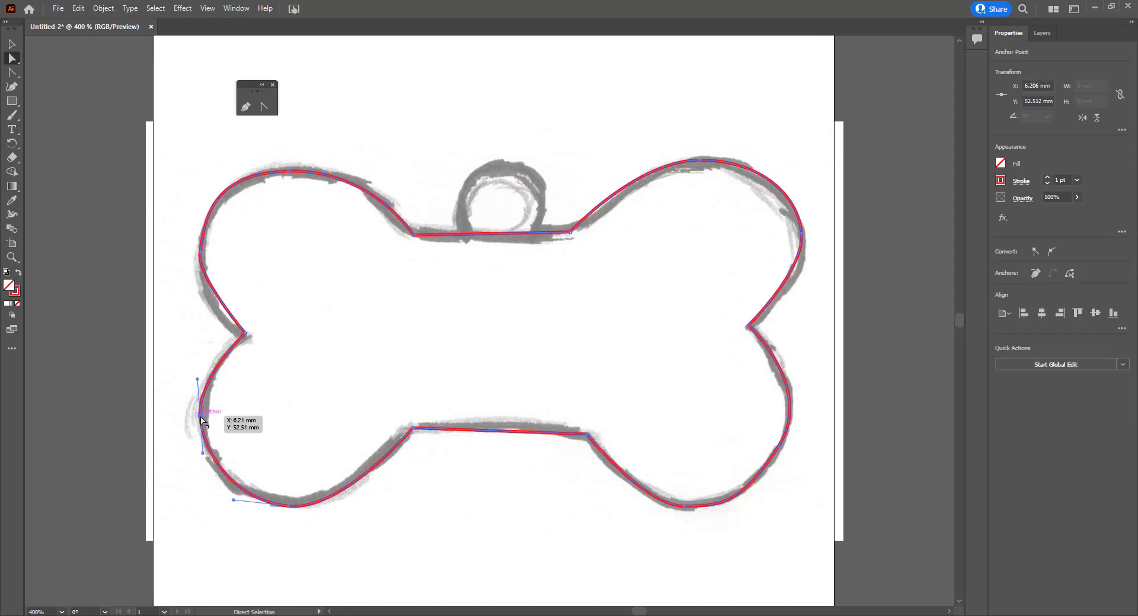
mouse_move(198, 383)
left_mouse_down()
mouse_move(196, 366)
mouse_move(197, 380)
left_mouse_up()
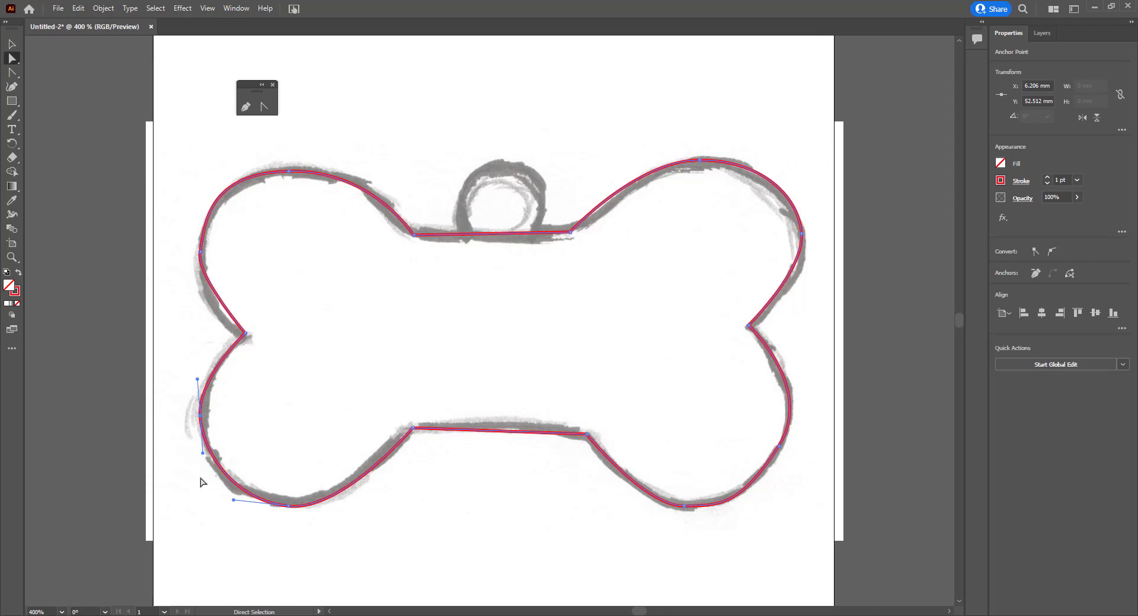
left_click_drag(202, 453, 207, 477)
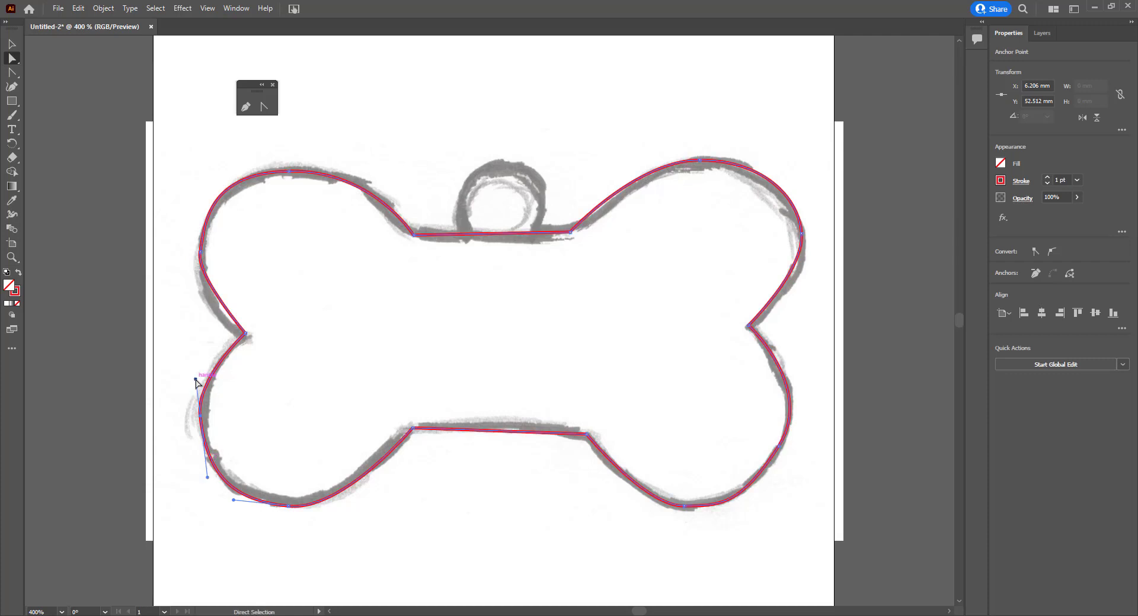
mouse_move(195, 378)
left_mouse_down()
mouse_move(195, 330)
mouse_move(192, 380)
left_mouse_up()
left_click_drag(204, 422, 205, 422)
left_click_drag(587, 434, 577, 432)
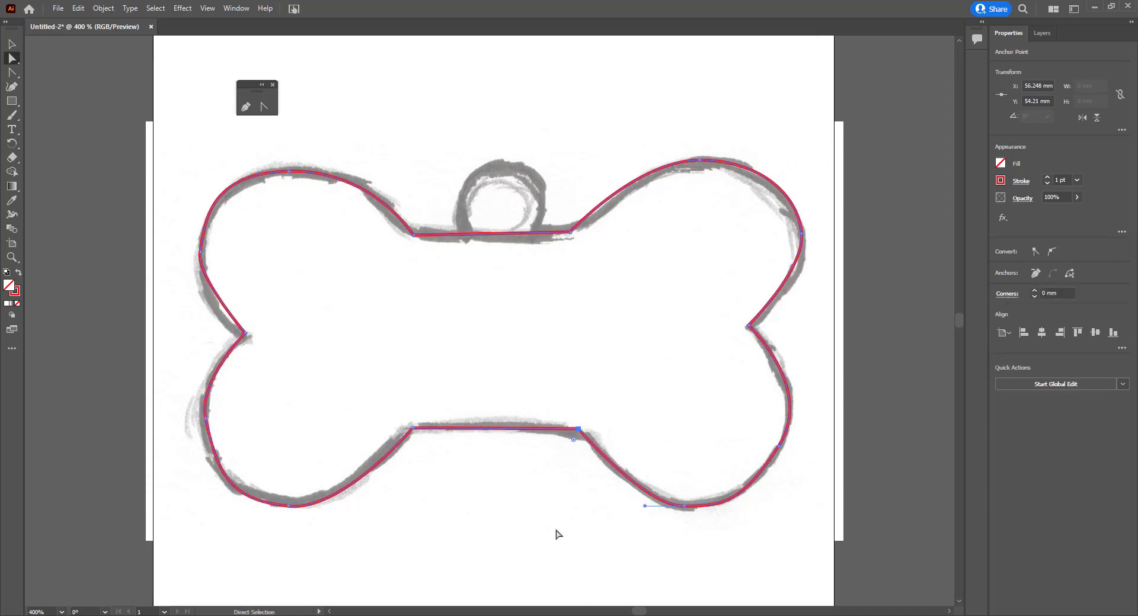
- Shift the top edge's right corner anchor slightly down and tilt the upper-right lobe's top handles slightly to match the sketch
left_click_drag(570, 232, 571, 237)
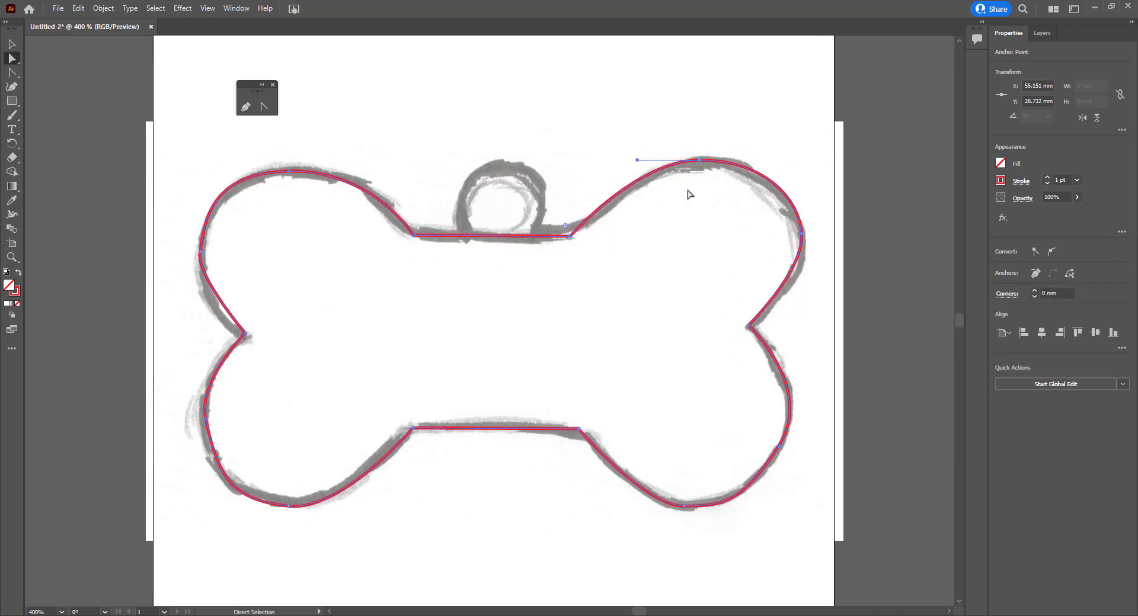
left_click(700, 160)
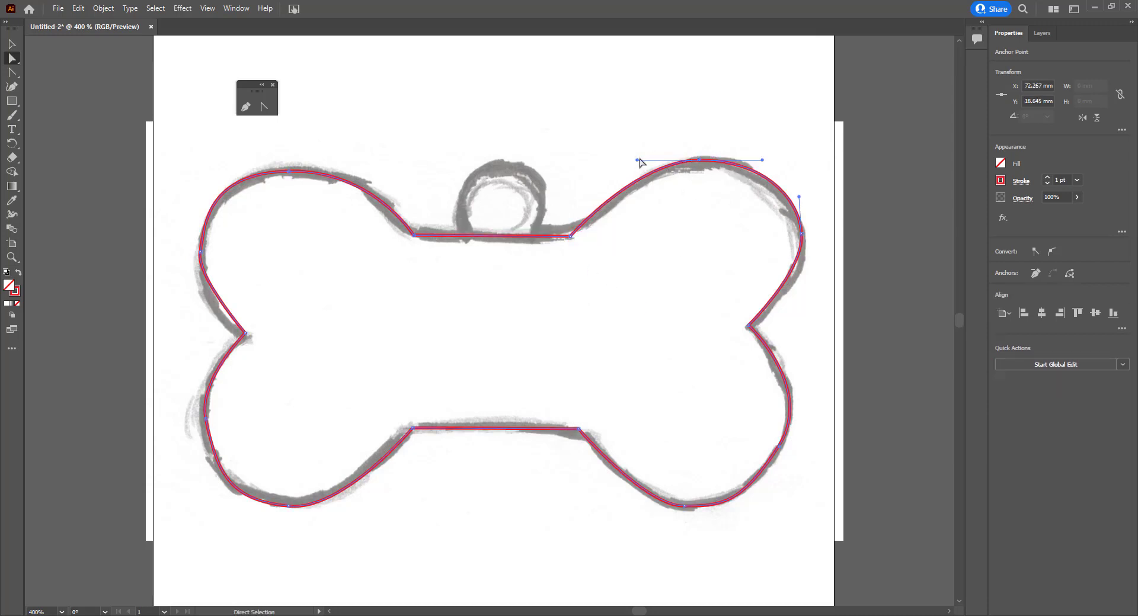
left_click_drag(639, 160, 639, 164)
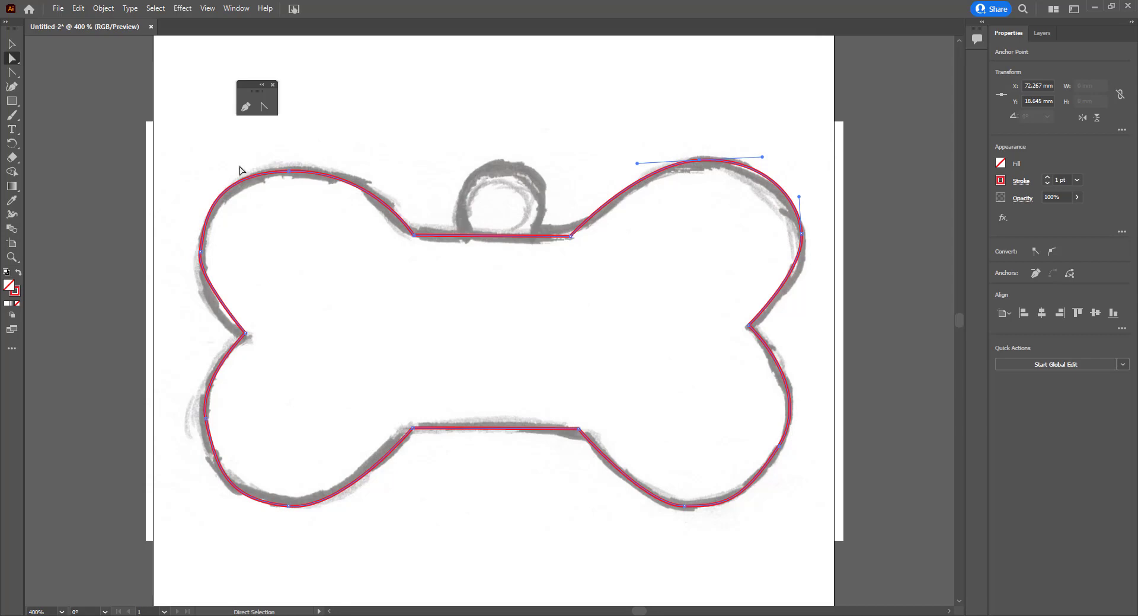
- Add an anchor point at the middle of the bone's bottom edge and pull it down to form a V shape
left_click(246, 108)
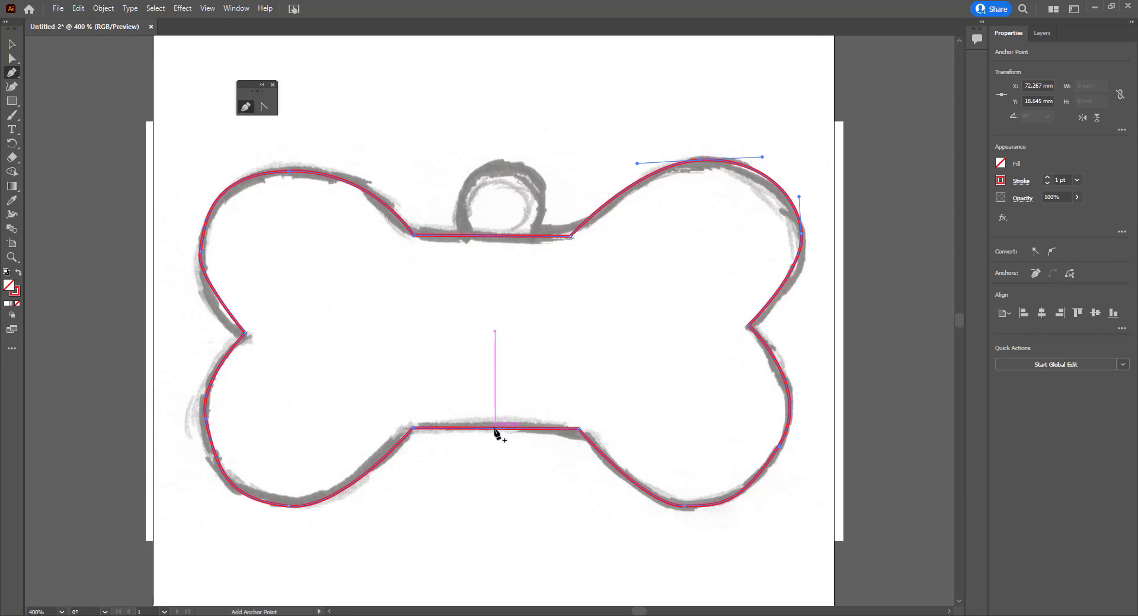
scroll(494, 428, "up", 7)
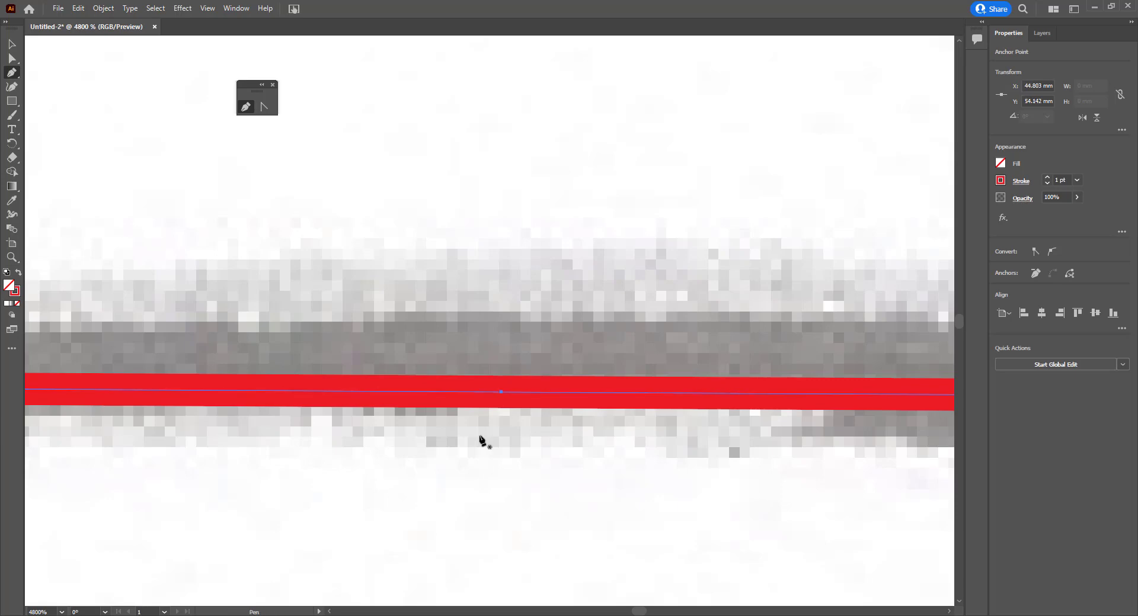
scroll(468, 379, "down", 4)
scroll(470, 429, "down", 2)
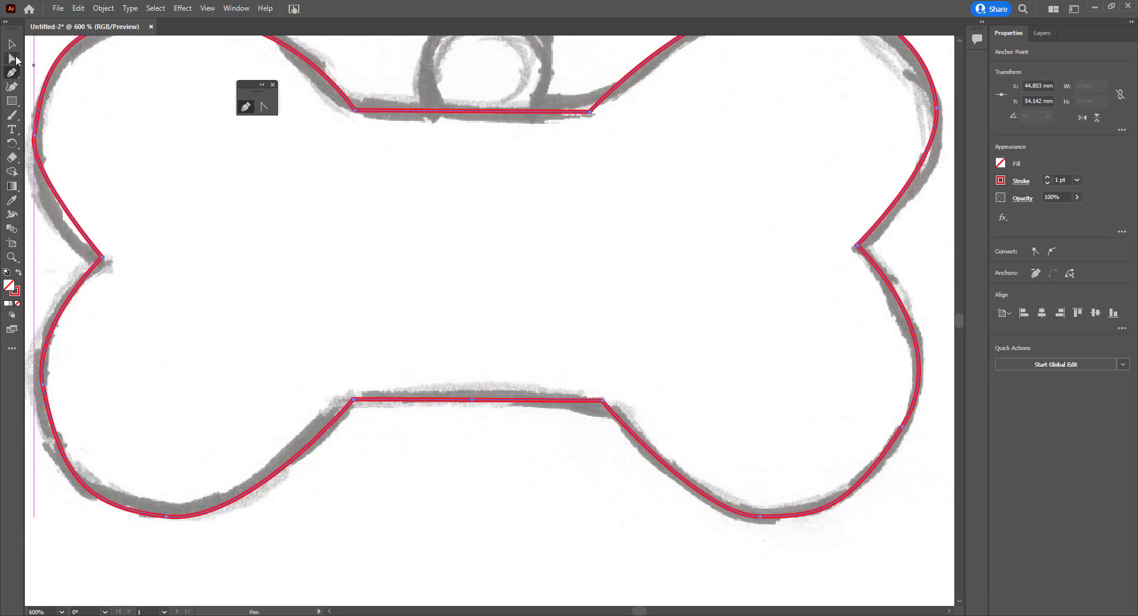
left_click(15, 59)
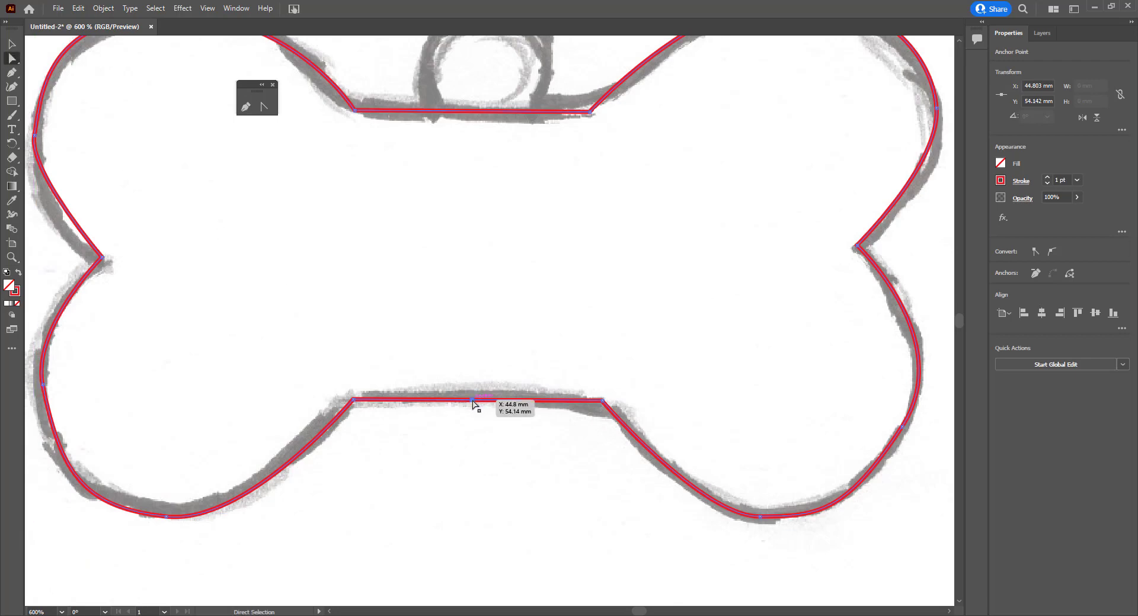
left_click_drag(472, 403, 480, 488)
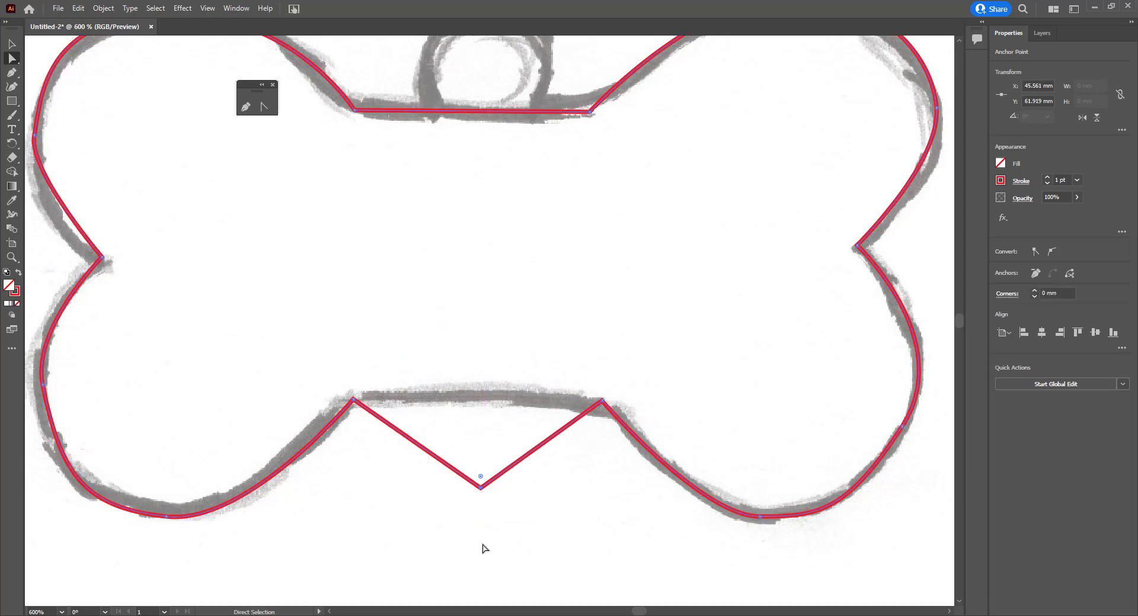
- Try smoothing the pulled-down middle anchor into a curve, and undo both the curve and the anchor's move
left_click(264, 109)
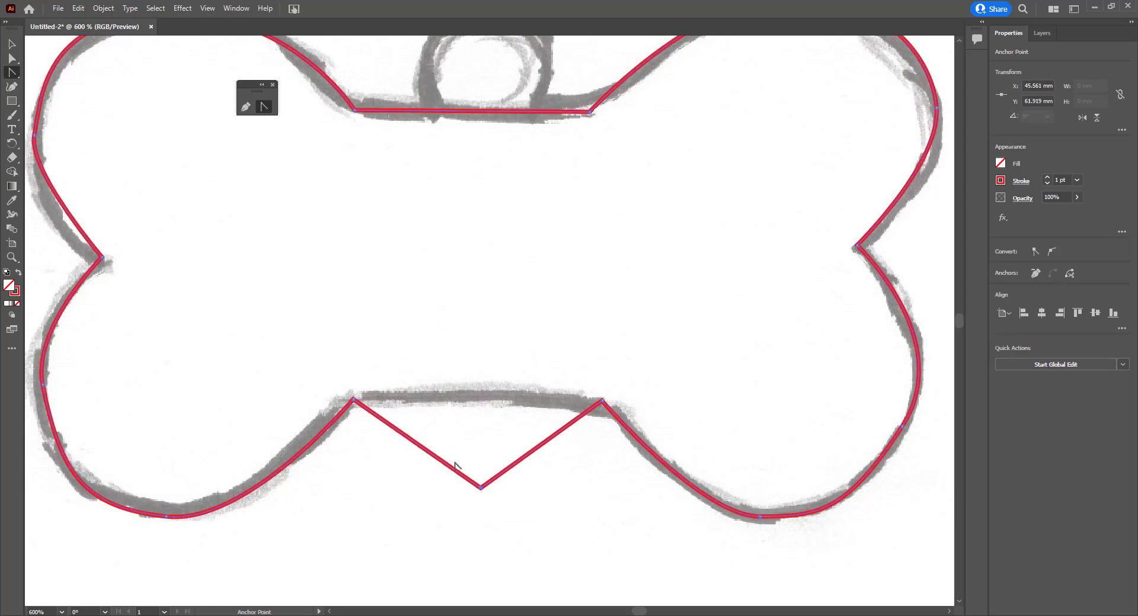
left_click_drag(480, 487, 433, 485)
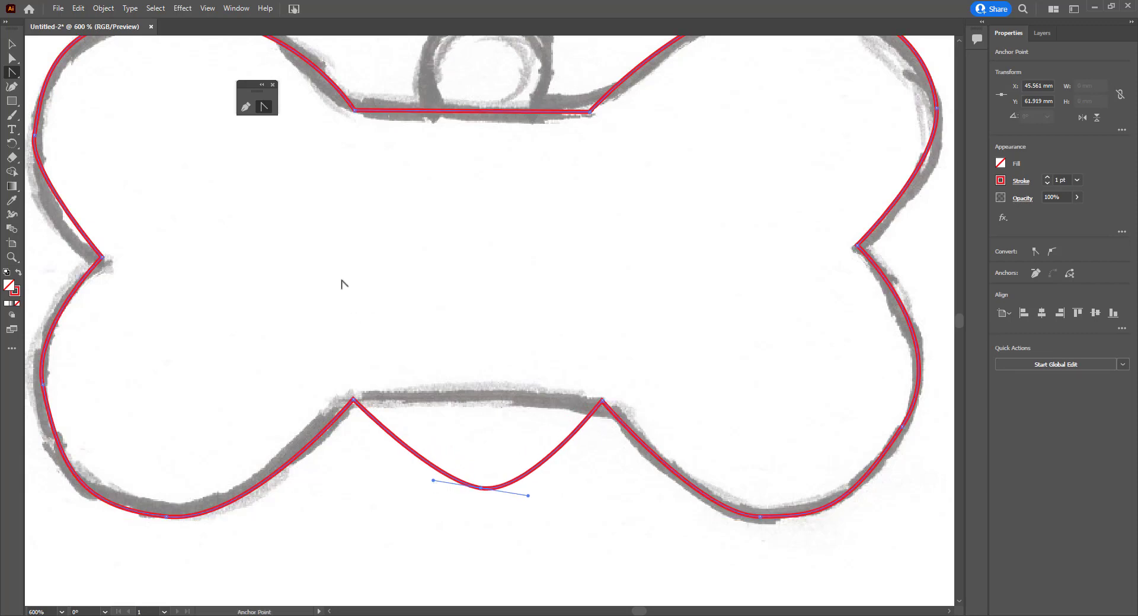
key("ctrl+z")
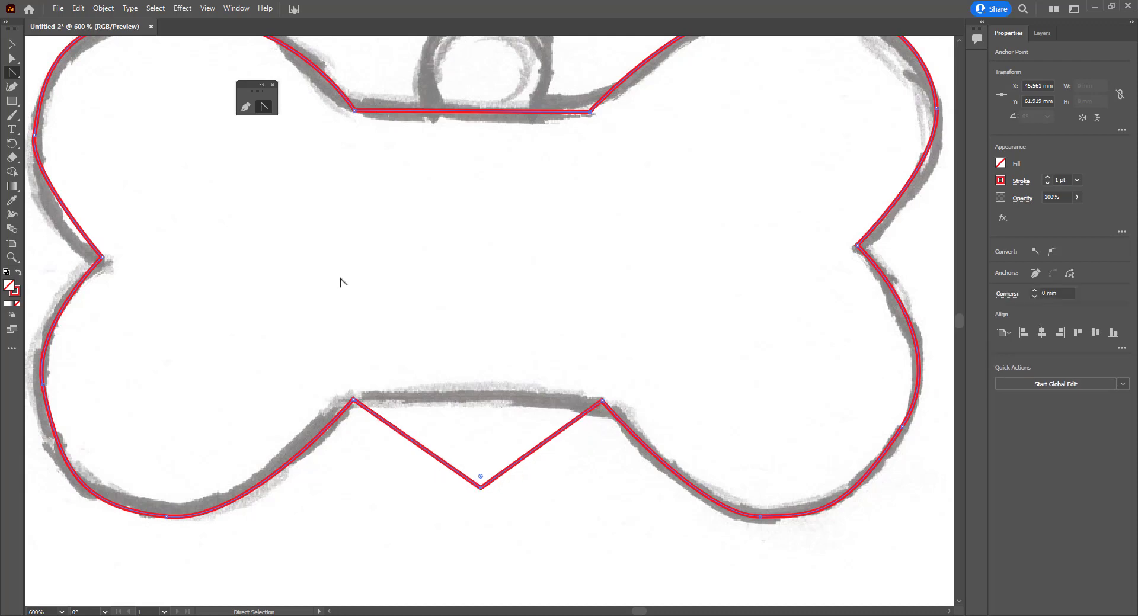
key("ctrl+z")
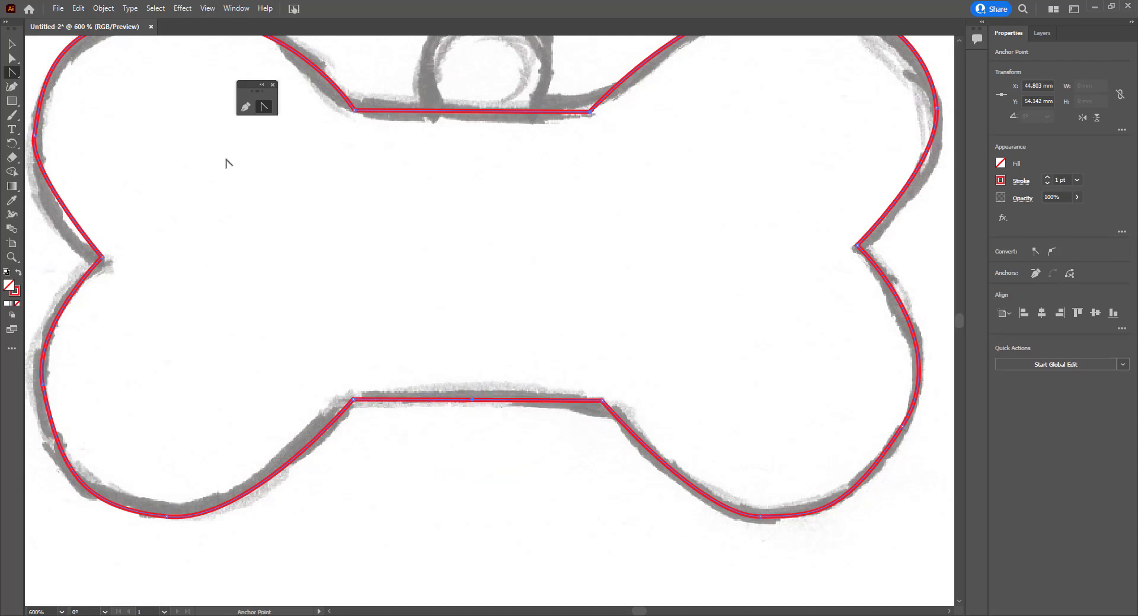
- Delete the extra anchor point from the middle of the bottom edge with the Pen tool
left_click(246, 109)
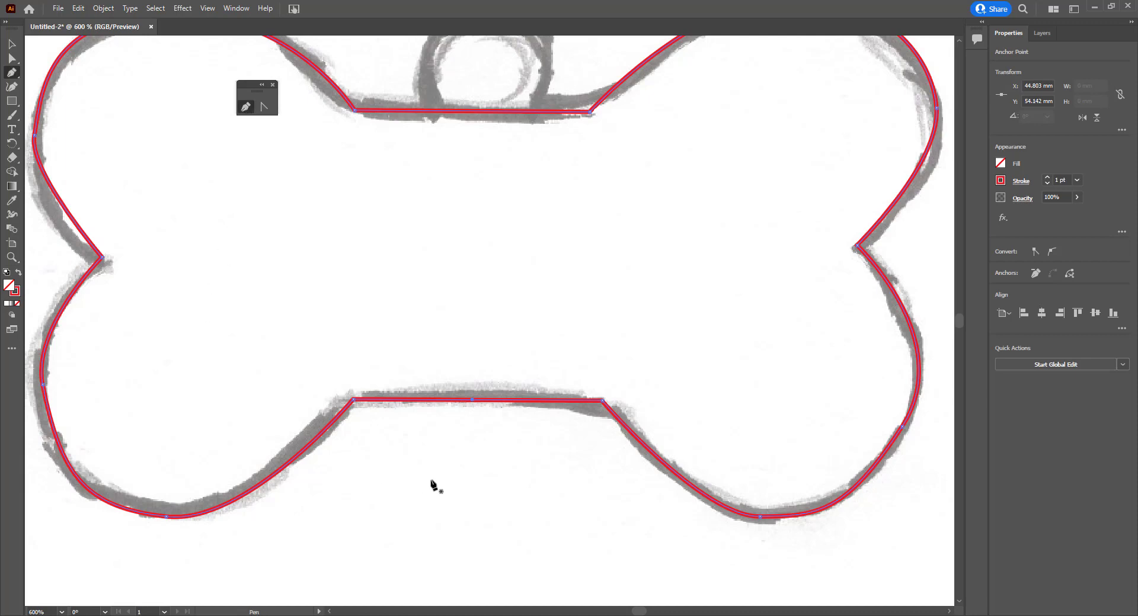
scroll(495, 425, "up", 5)
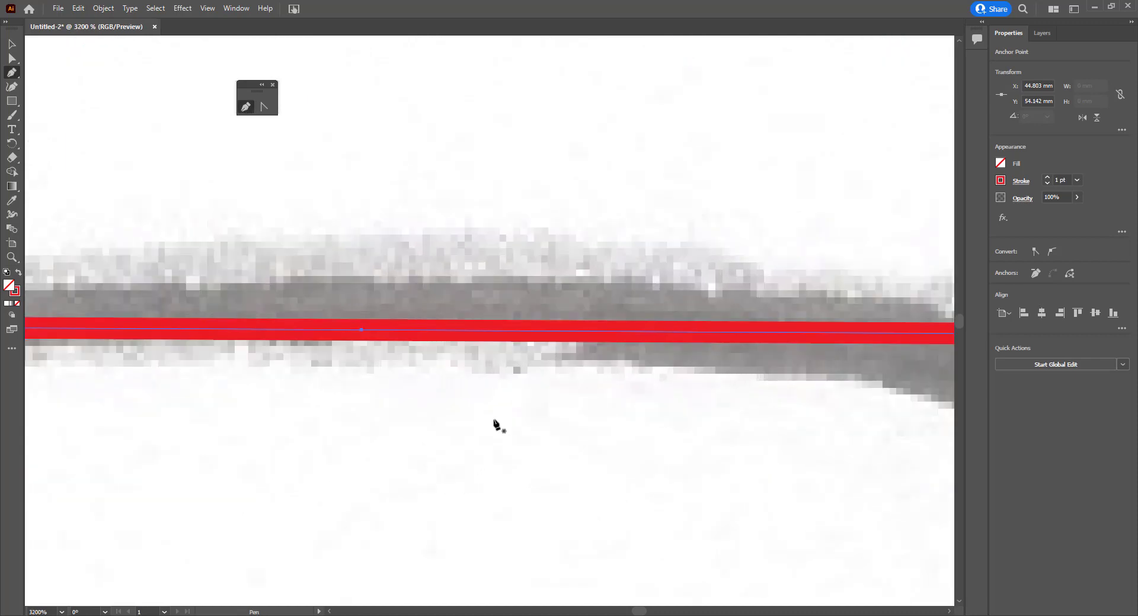
left_click(361, 330)
scroll(395, 412, "down", 8)
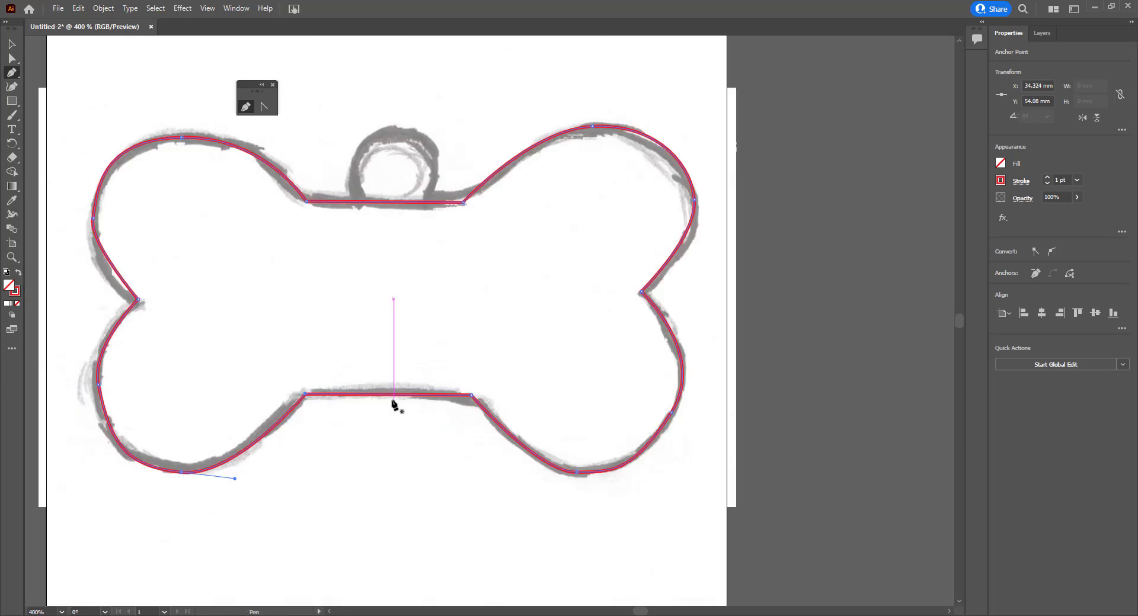
- Delete the lower-right lobe's outer anchor and extend the bottom anchor's handle outward and up so the curve follows the sketch
scroll(461, 340, "up", 1)
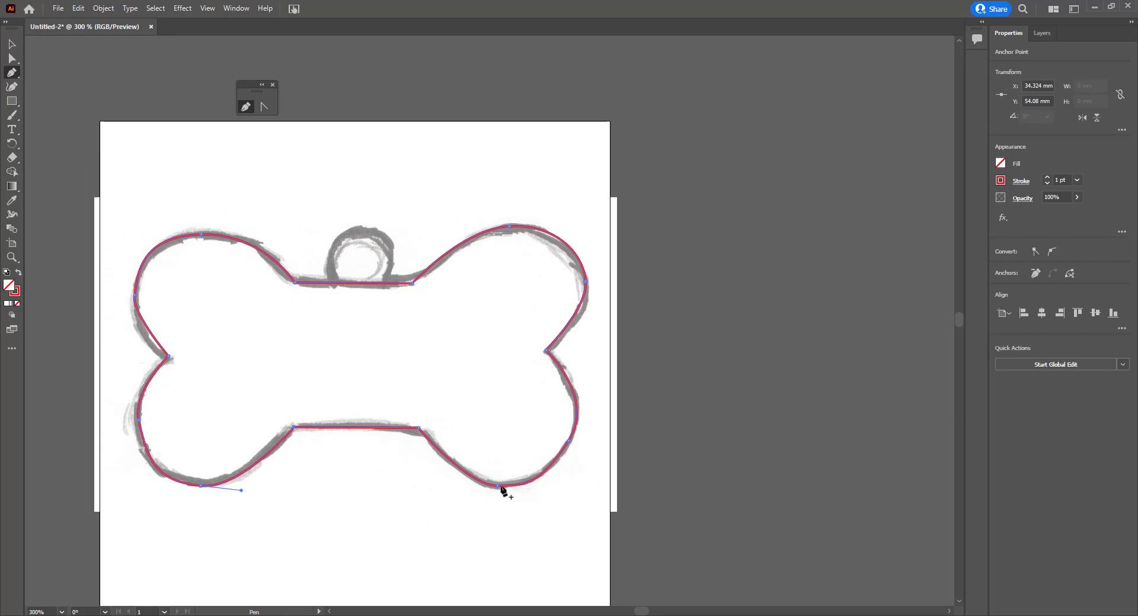
left_click(568, 440)
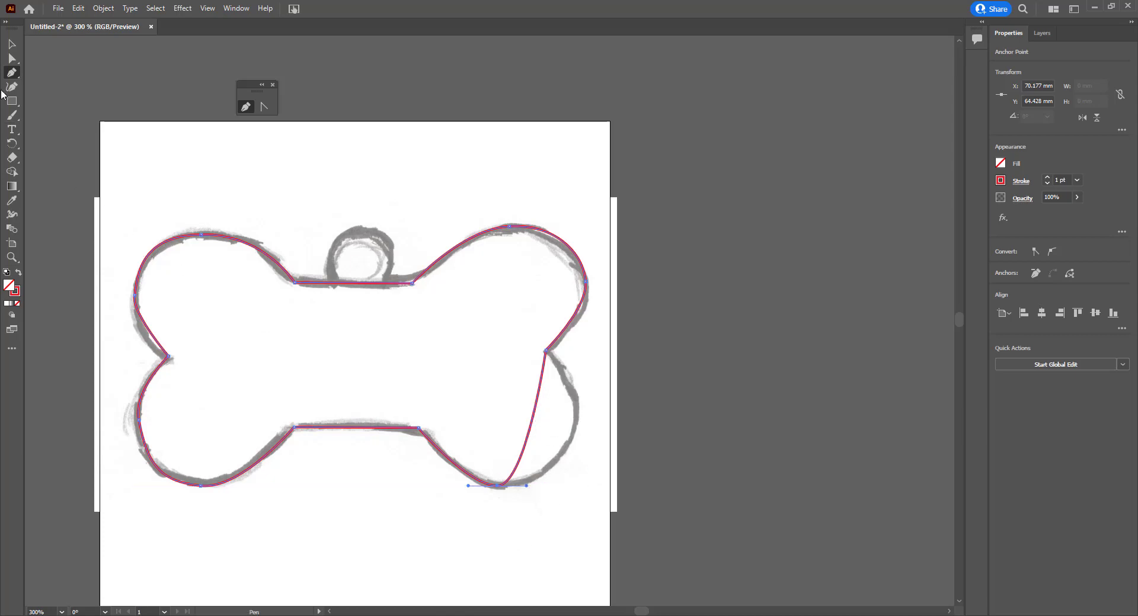
left_click(12, 58)
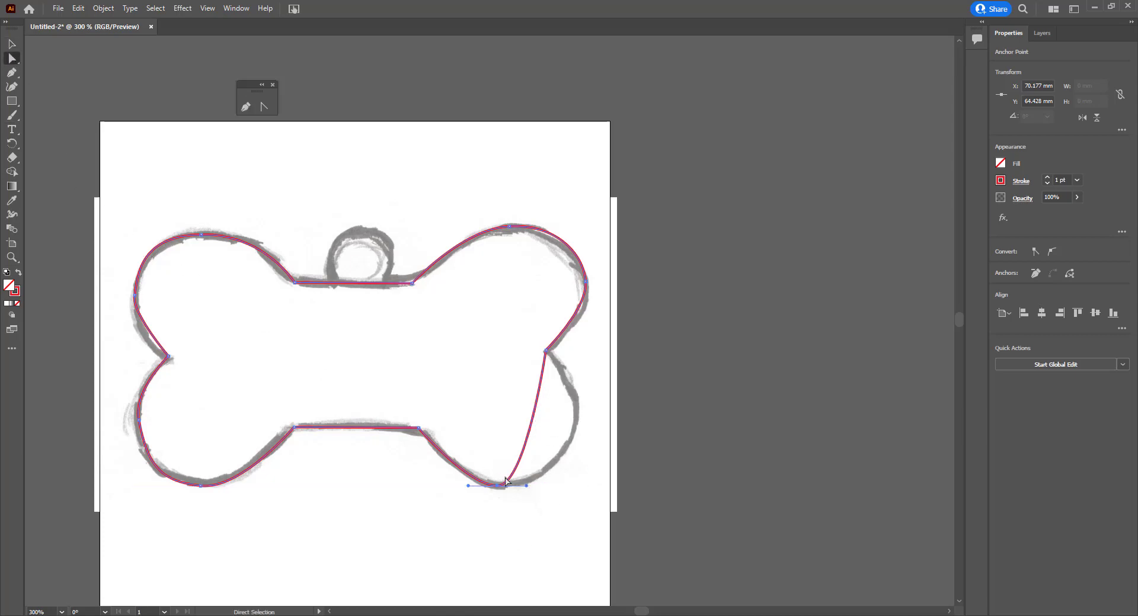
left_click_drag(526, 486, 640, 456)
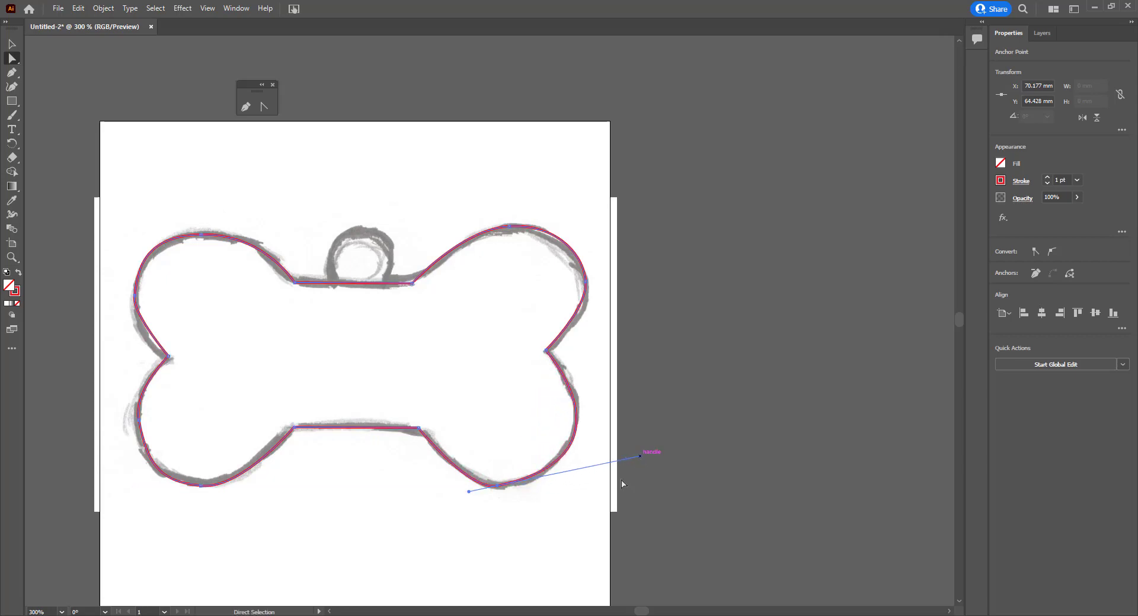
left_click(567, 518)
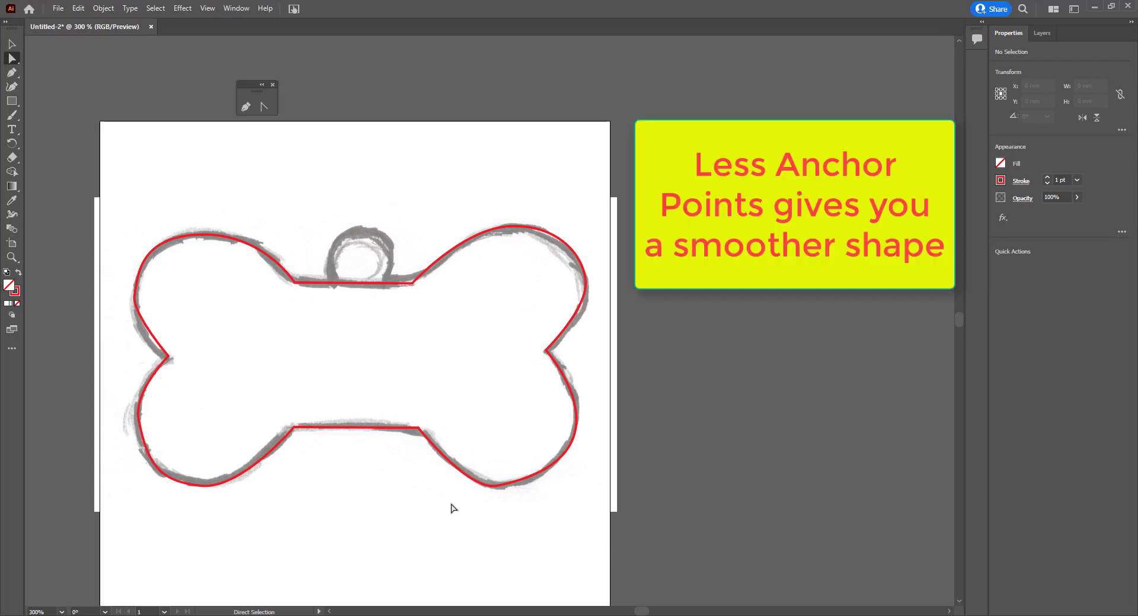
- Save the document on the computer as an Adobe Illustrator file named Mr M Dog Bag, keeping the Illustrator 2020 options
left_click(57, 8)
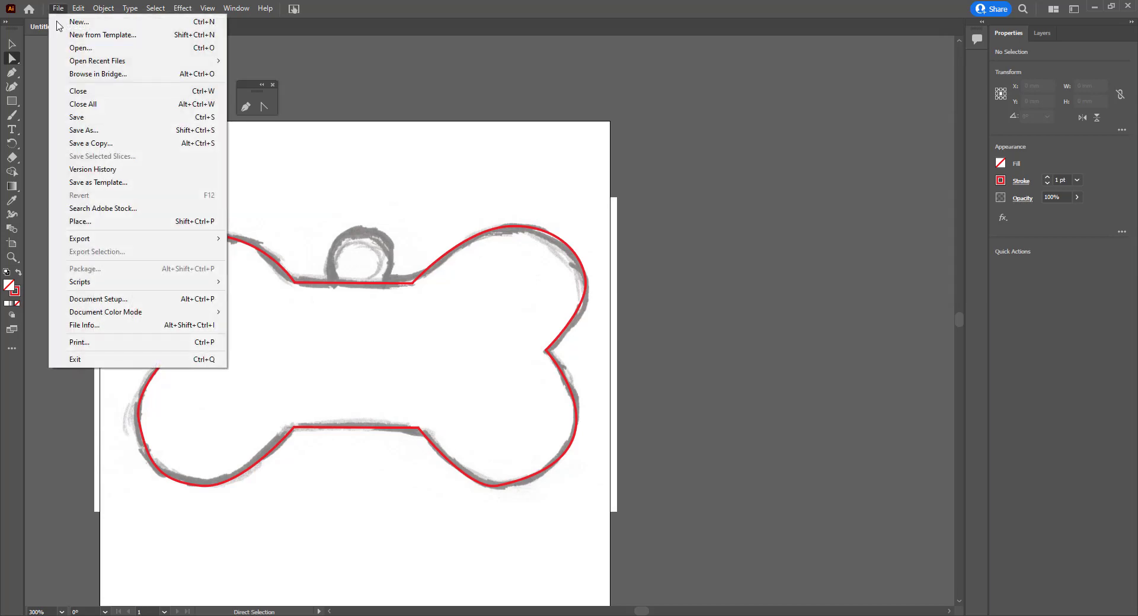
left_click(81, 131)
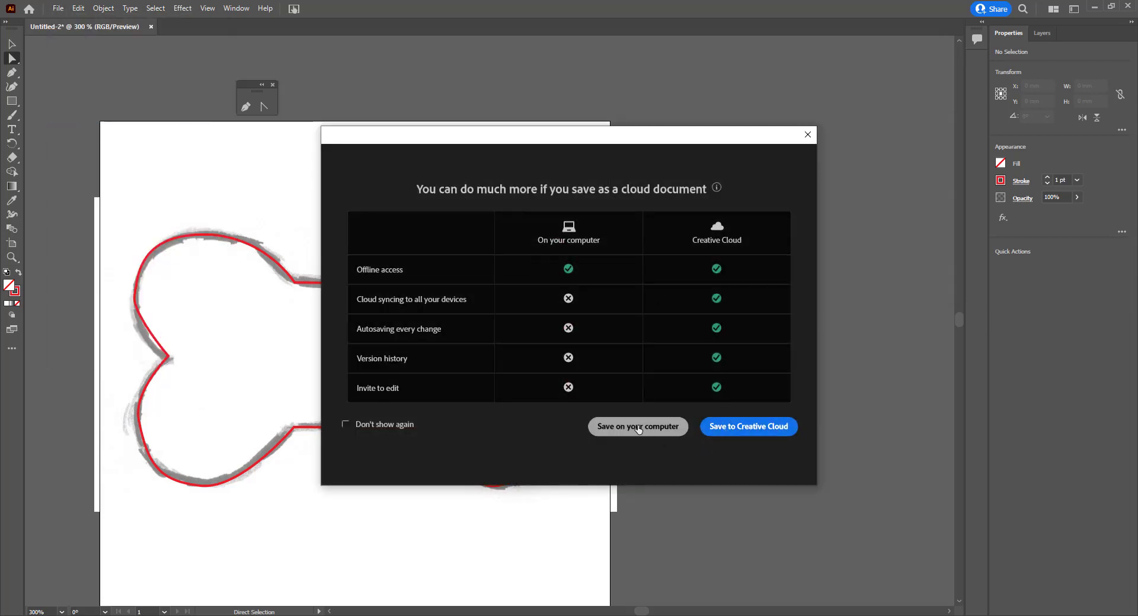
left_click(643, 425)
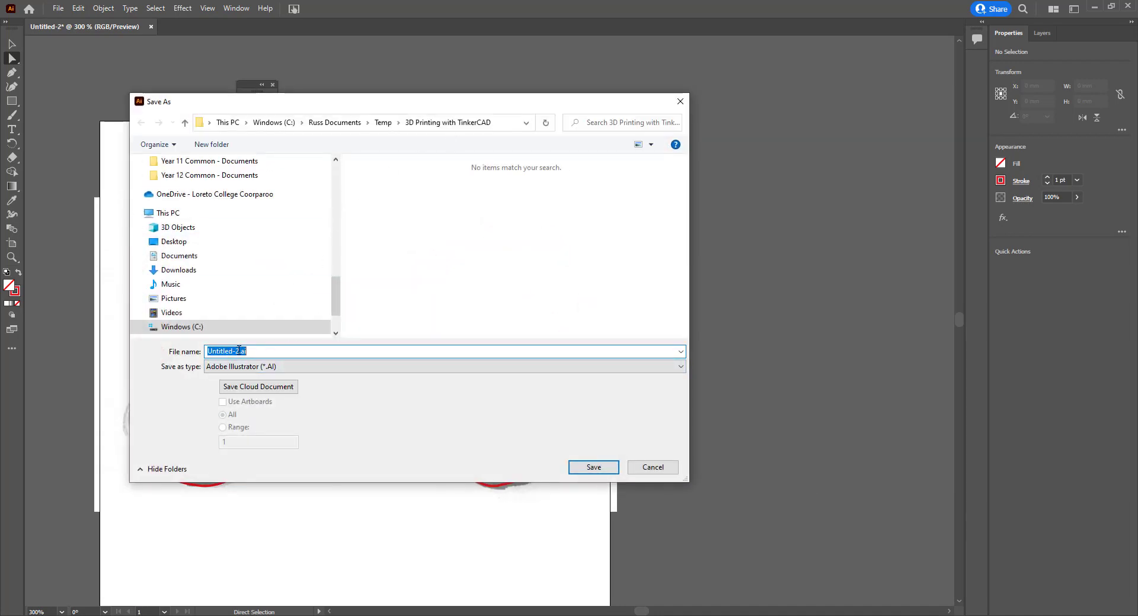
type("Mr M Dog Bag")
left_click(593, 467)
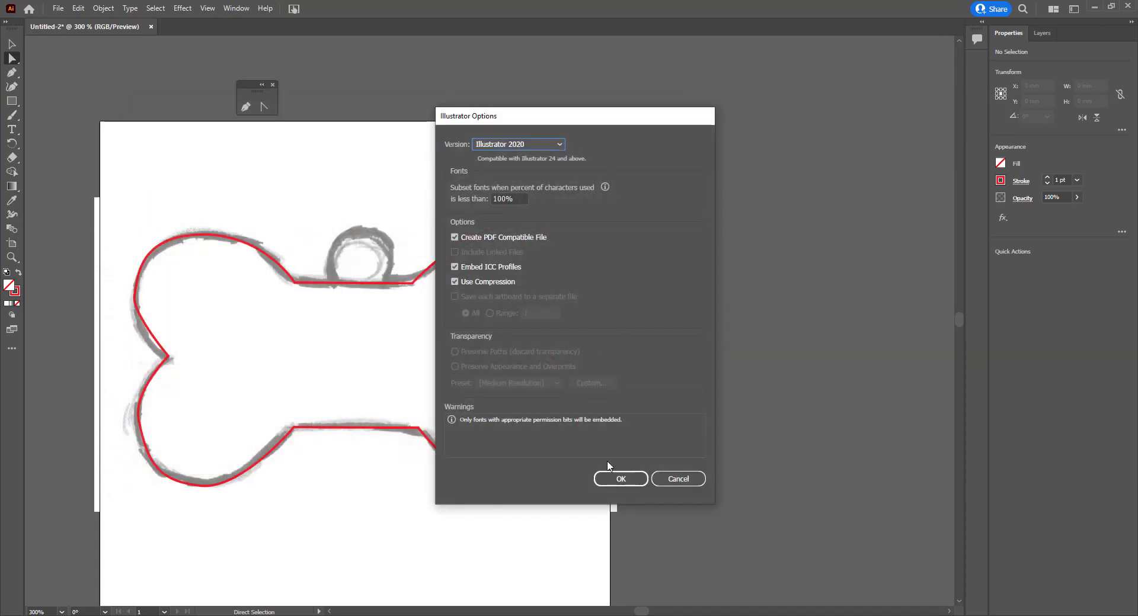
left_click(615, 478)
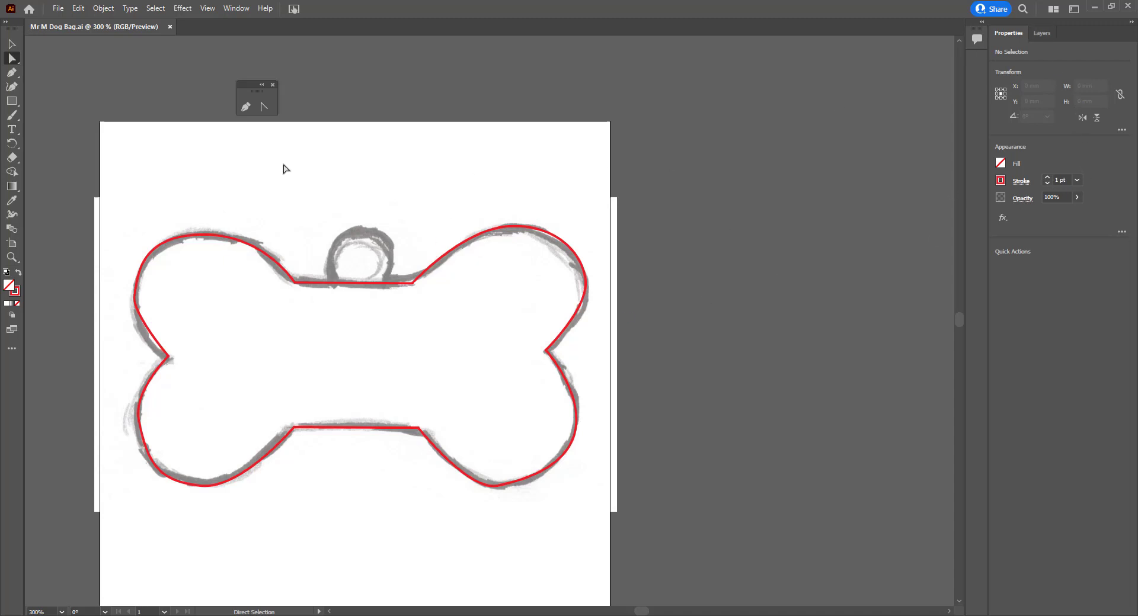
- Hide the template layer and export the bone outline as Mr M Dog Bag.svg in SVG format with the preset SVG options
left_click(1047, 33)
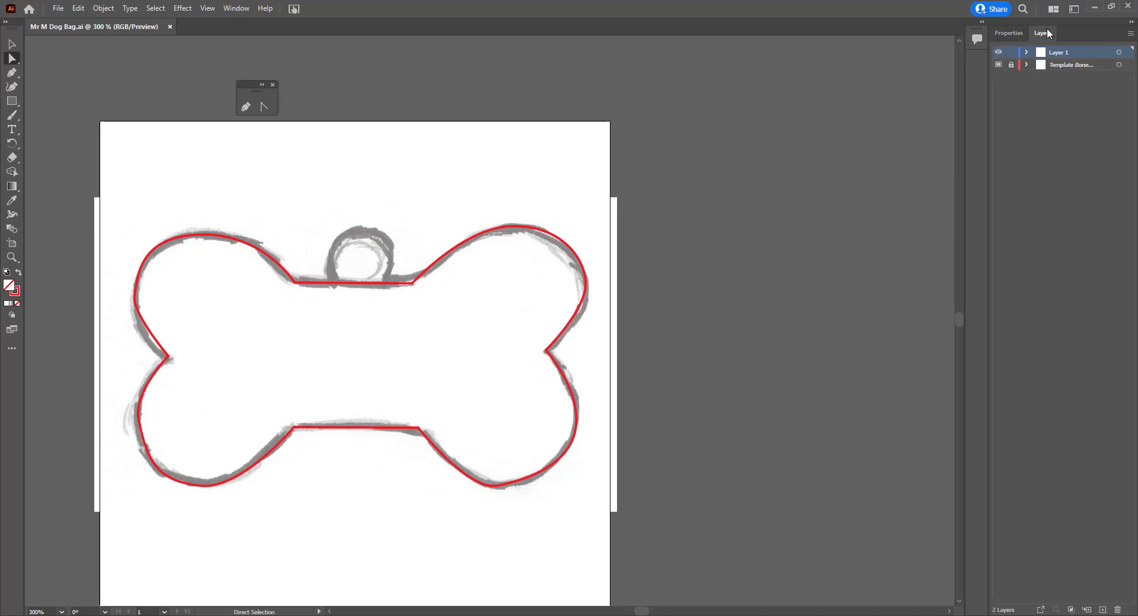
left_click(998, 65)
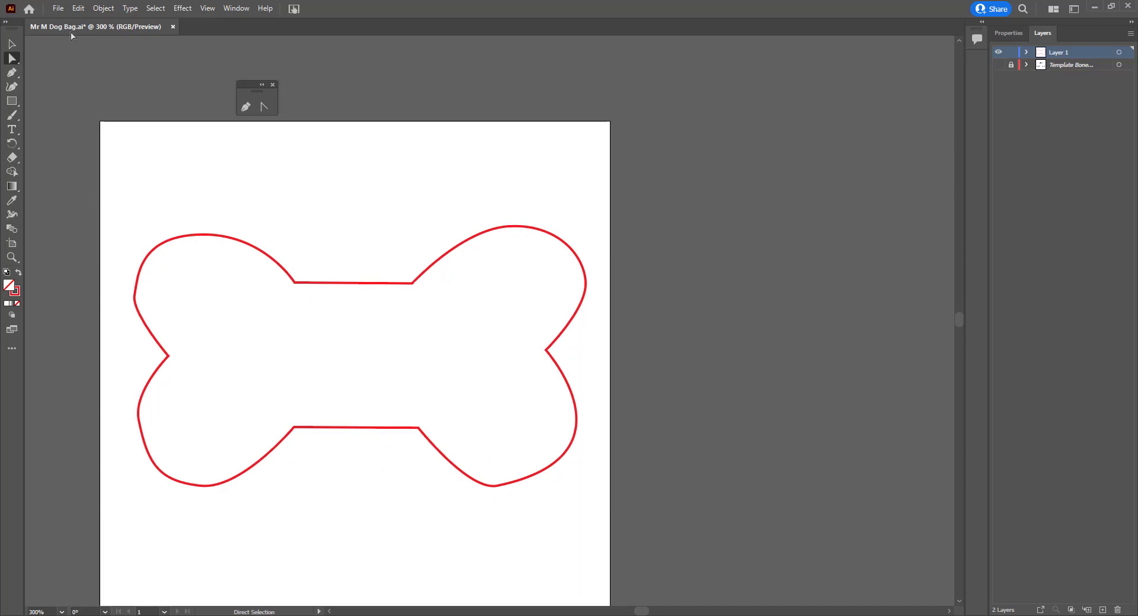
left_click(58, 8)
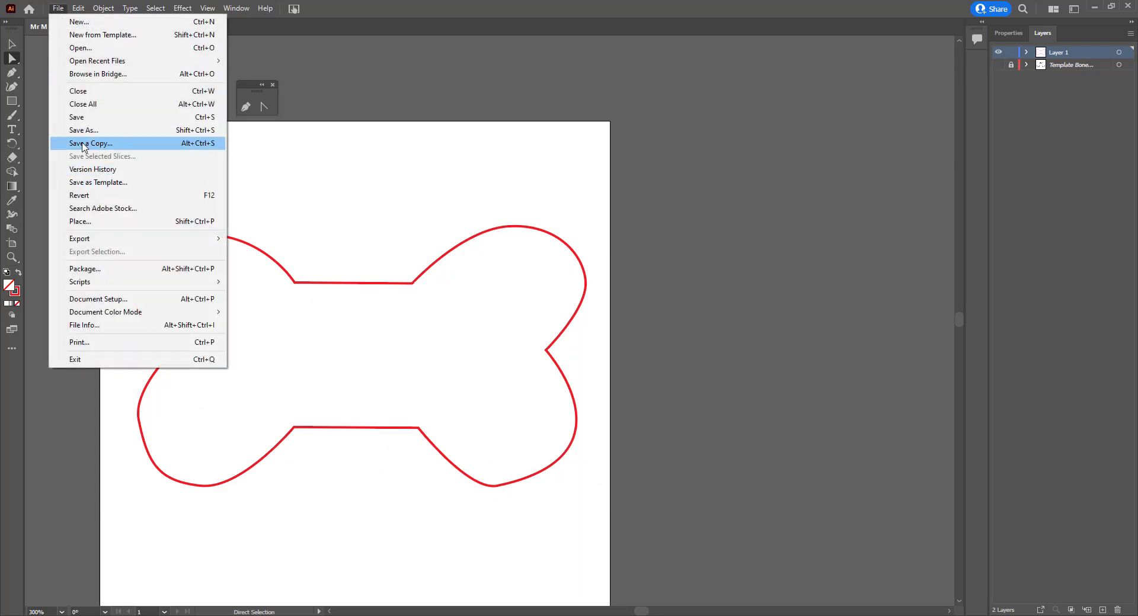
mouse_move(99, 240)
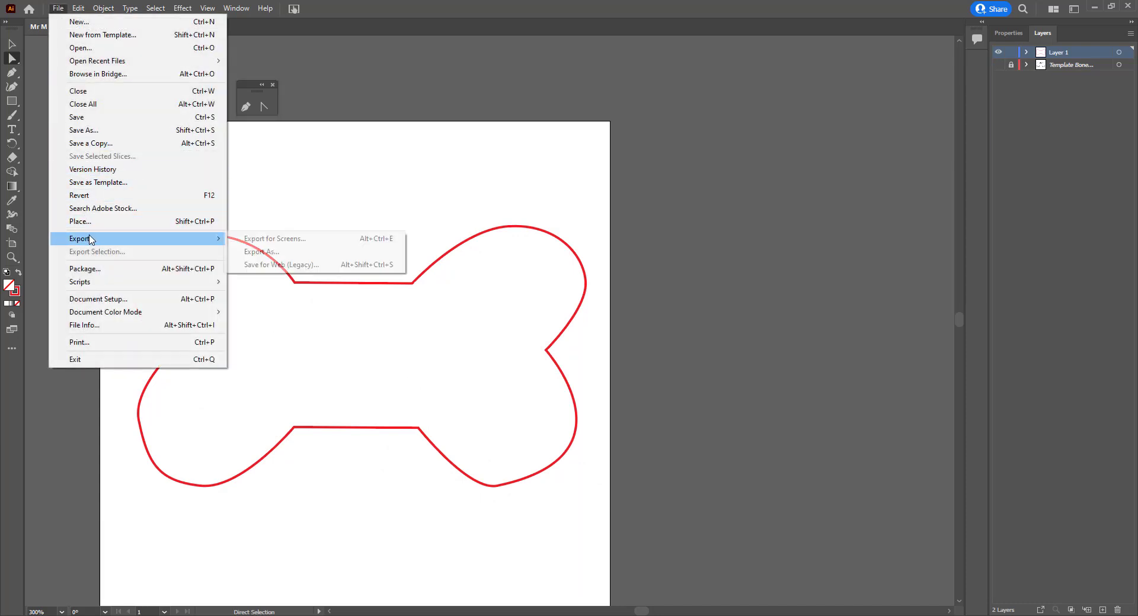
left_click(268, 254)
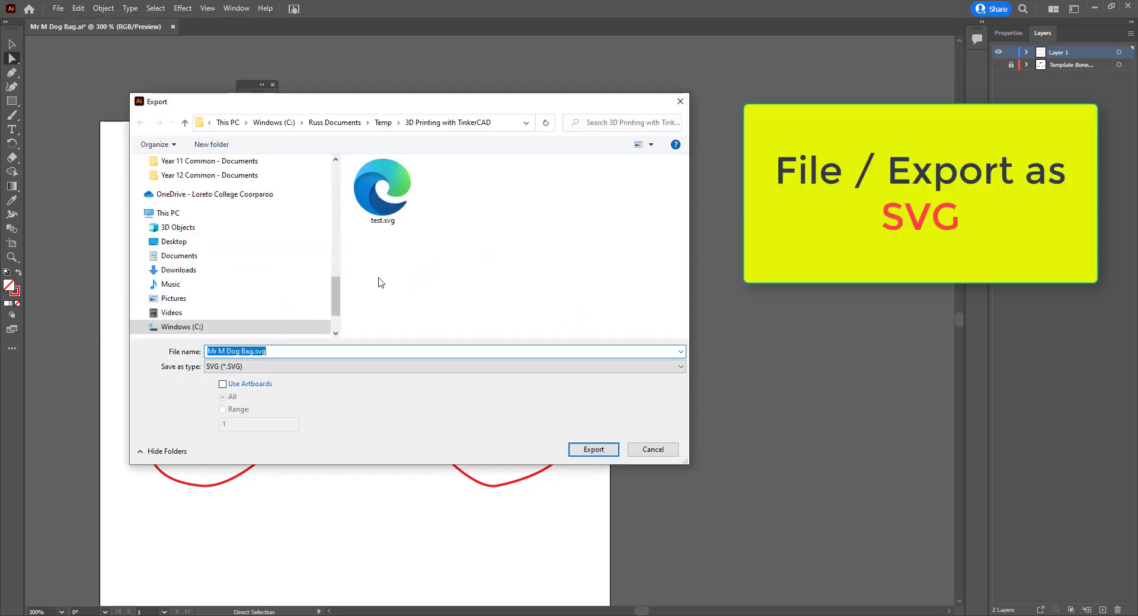
left_click(243, 367)
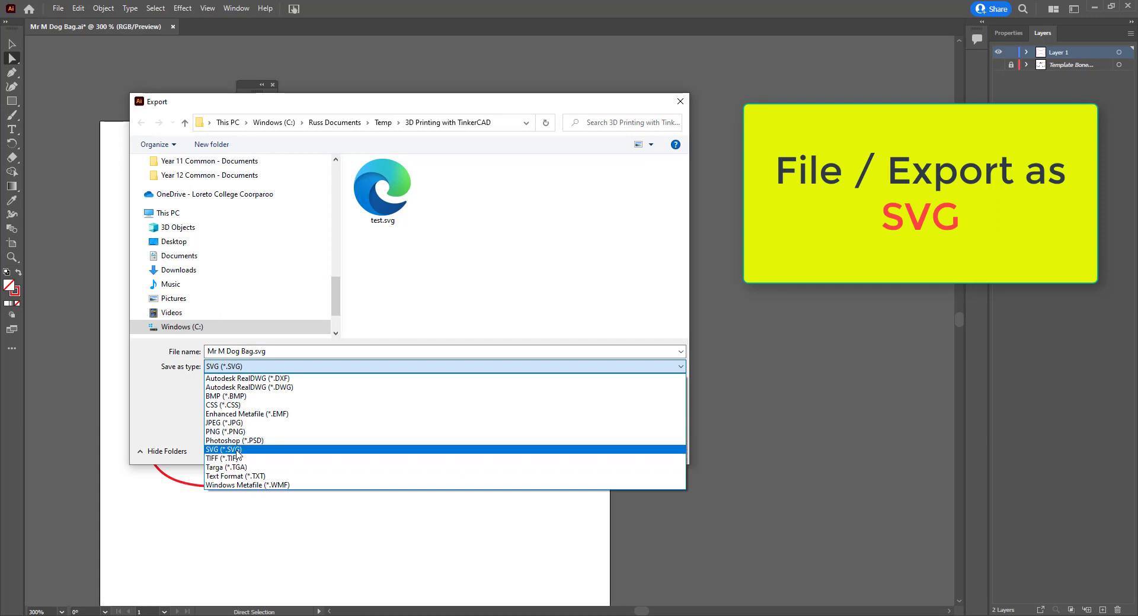
left_click(237, 450)
left_click(244, 352)
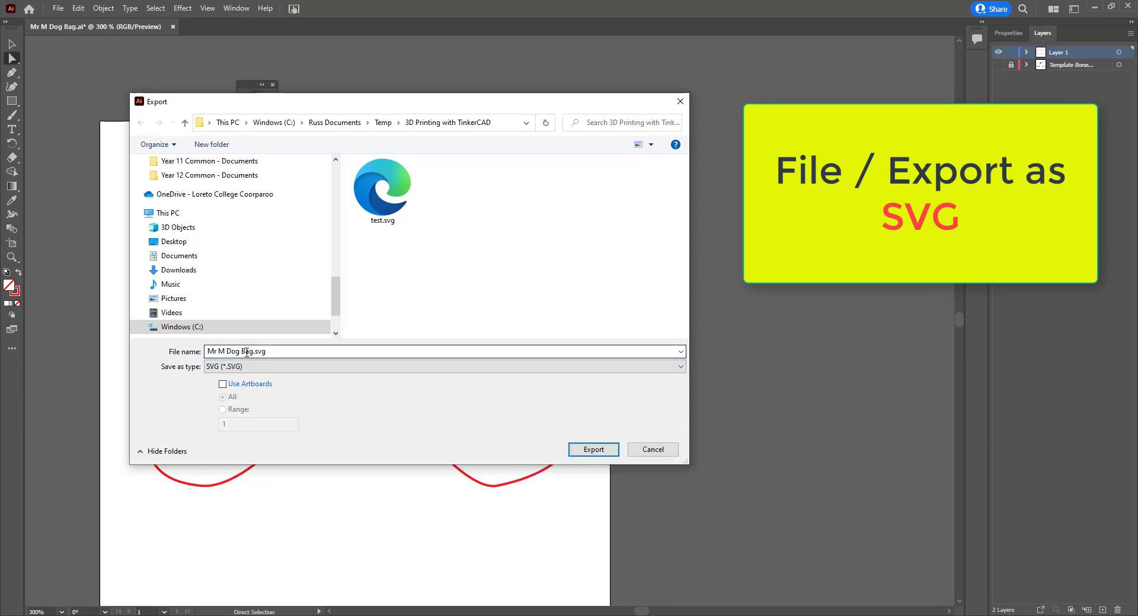
left_click(594, 451)
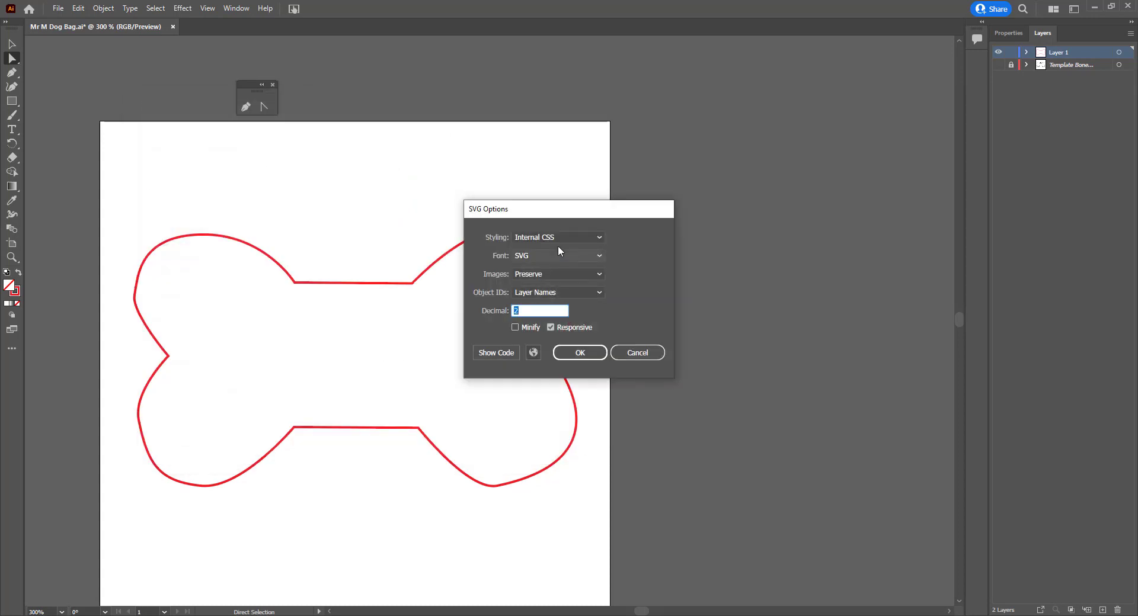
left_click(579, 354)
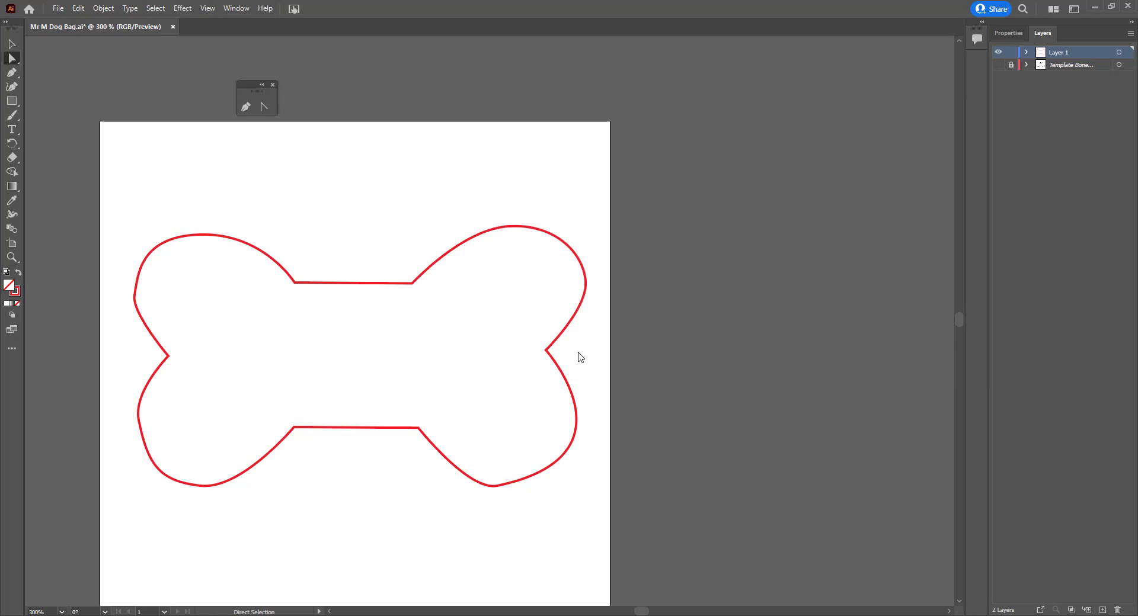
- Switch to File Explorer and position the 3D Printing with TinkerCAD folder window to view the saved and exported files
left_click_drag(0, 115, 598, 114)
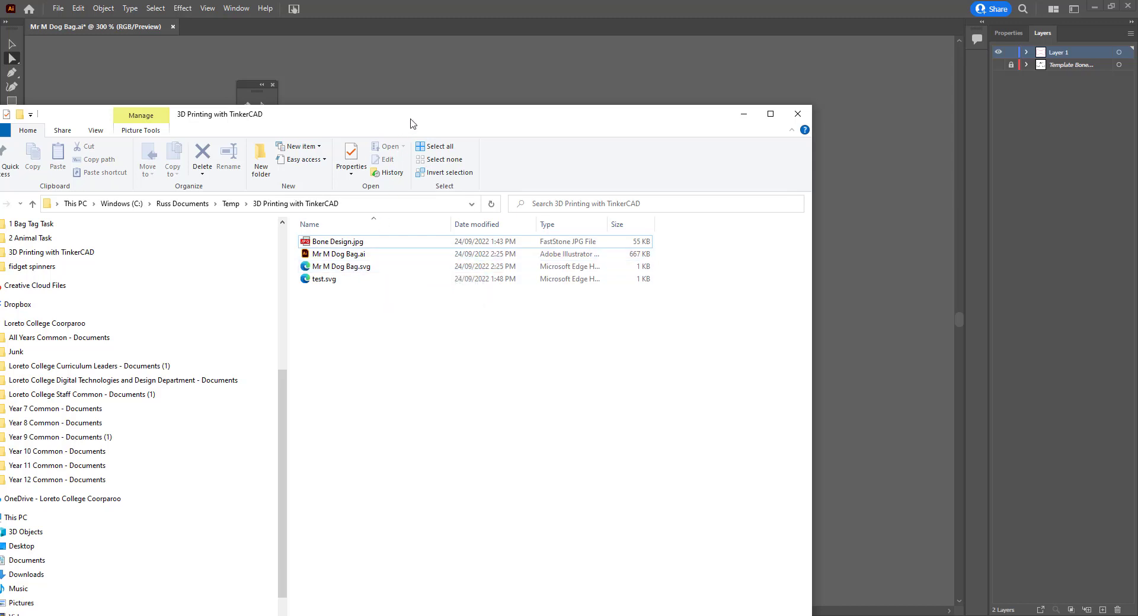
left_click_drag(410, 119, 391, 105)
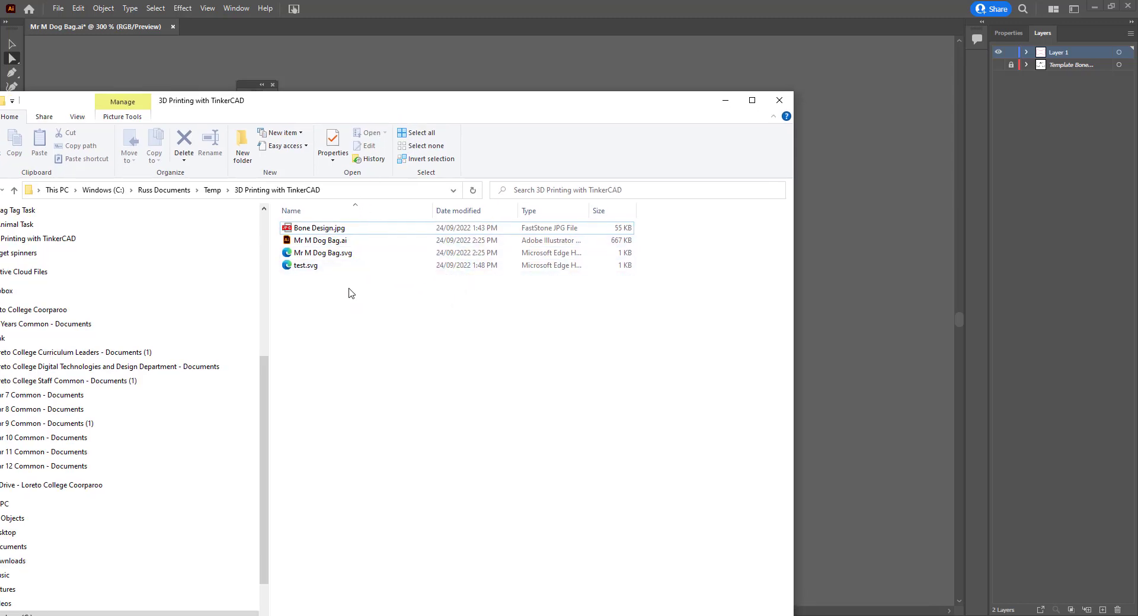